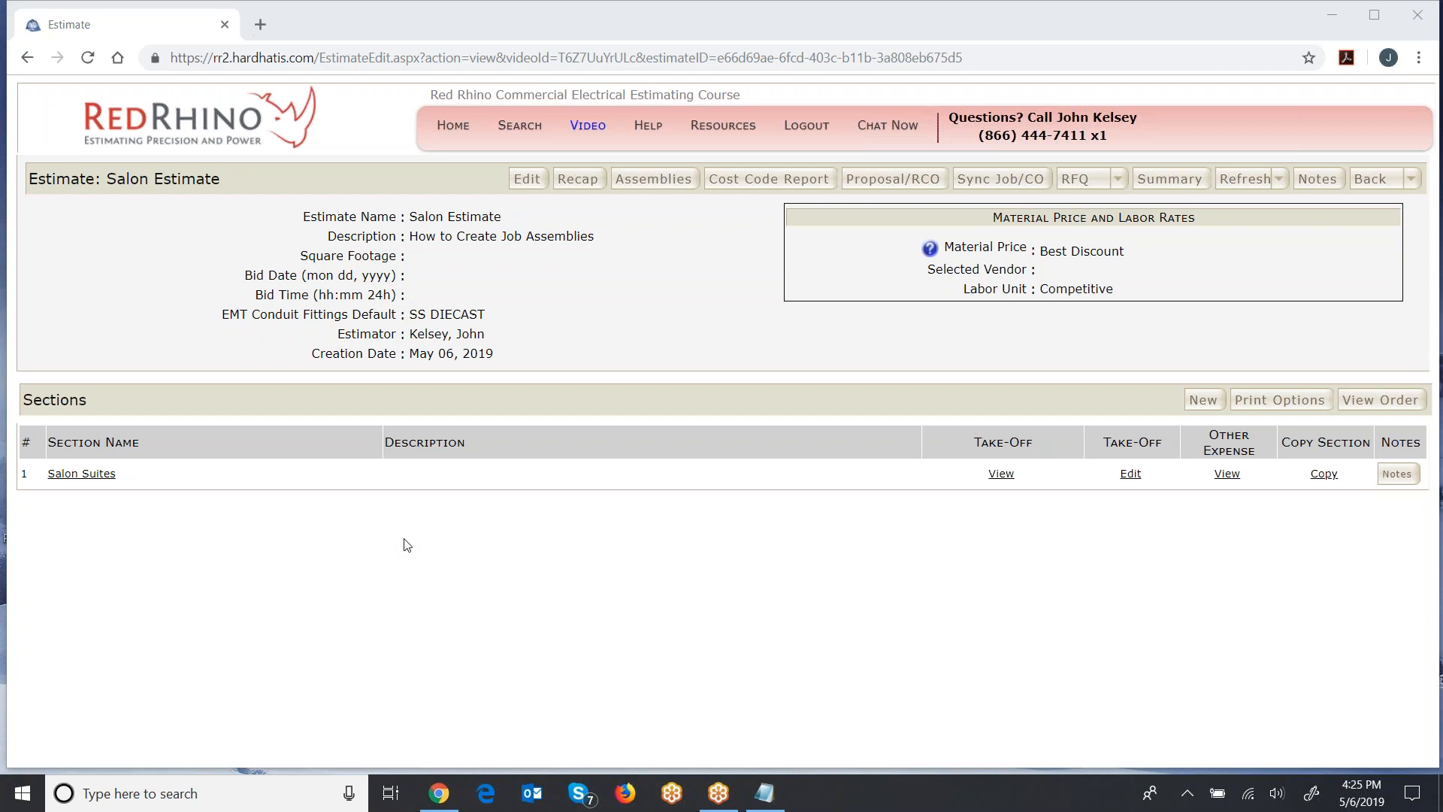
- Create a job assembly named "1 Station Suite" in the Salon Estimate with Best Discount material price and Competitive labor rate
left_click(640, 182)
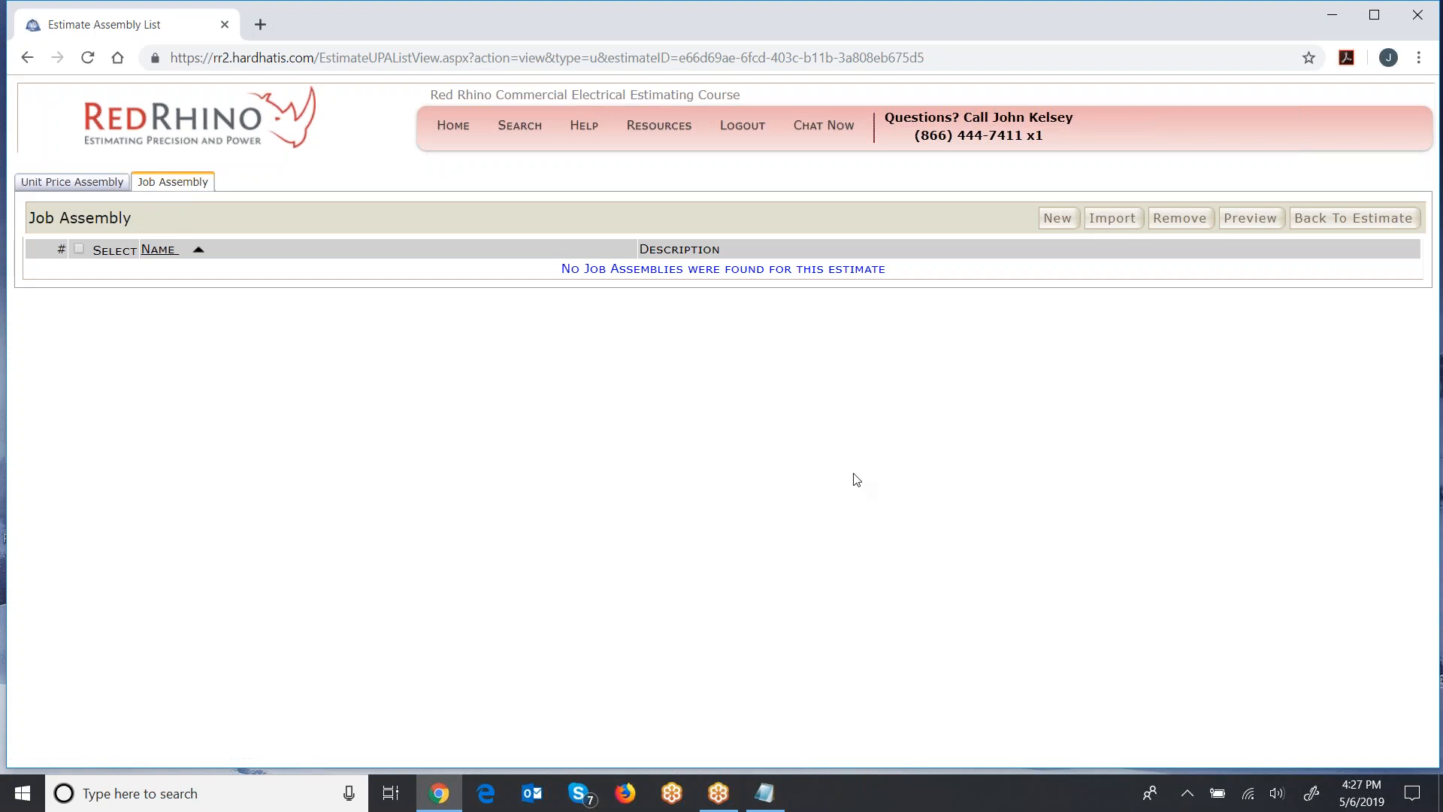
left_click(1058, 219)
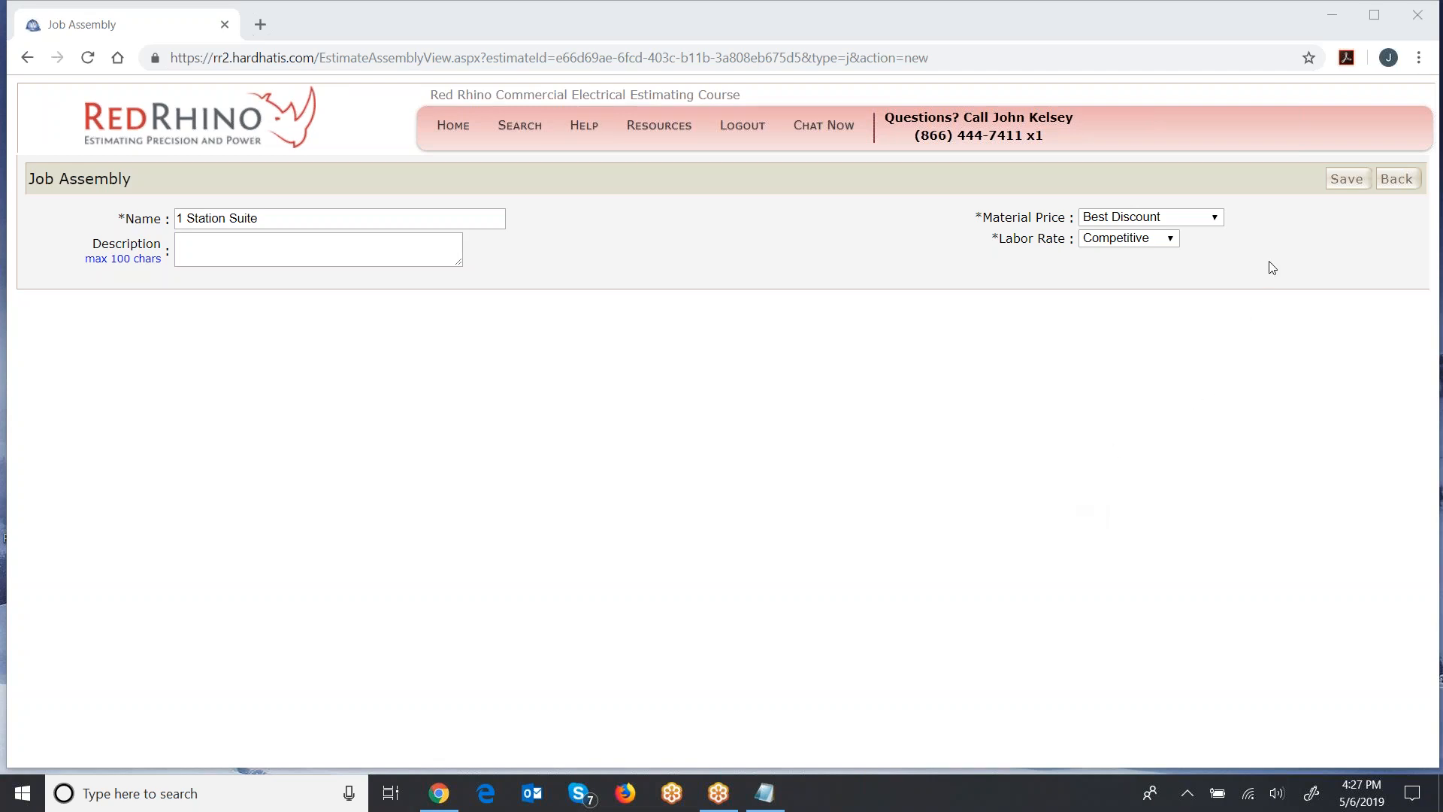
left_click(1345, 181)
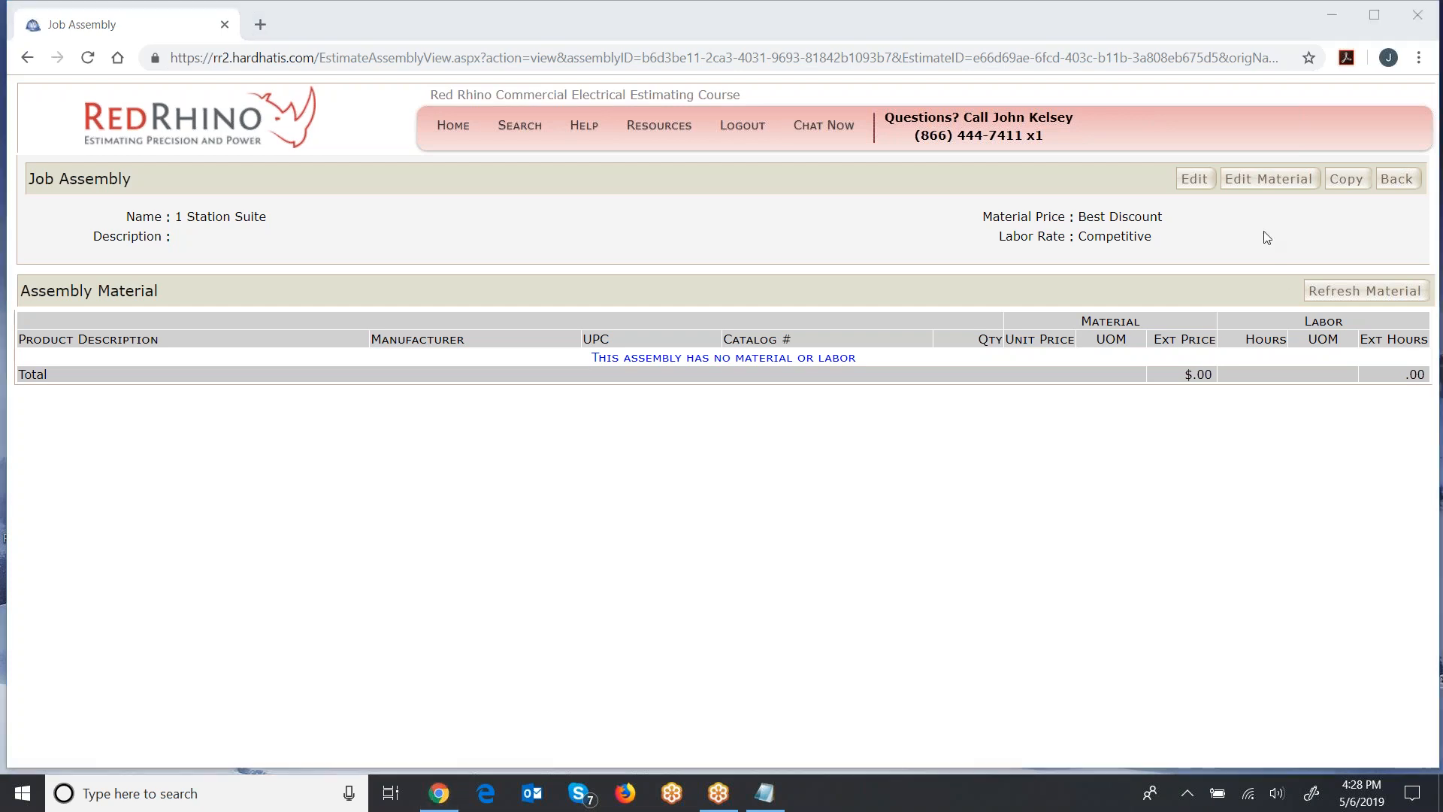
- Open the 1 Station Suite material for editing and show the assembly catalog
left_click(1254, 184)
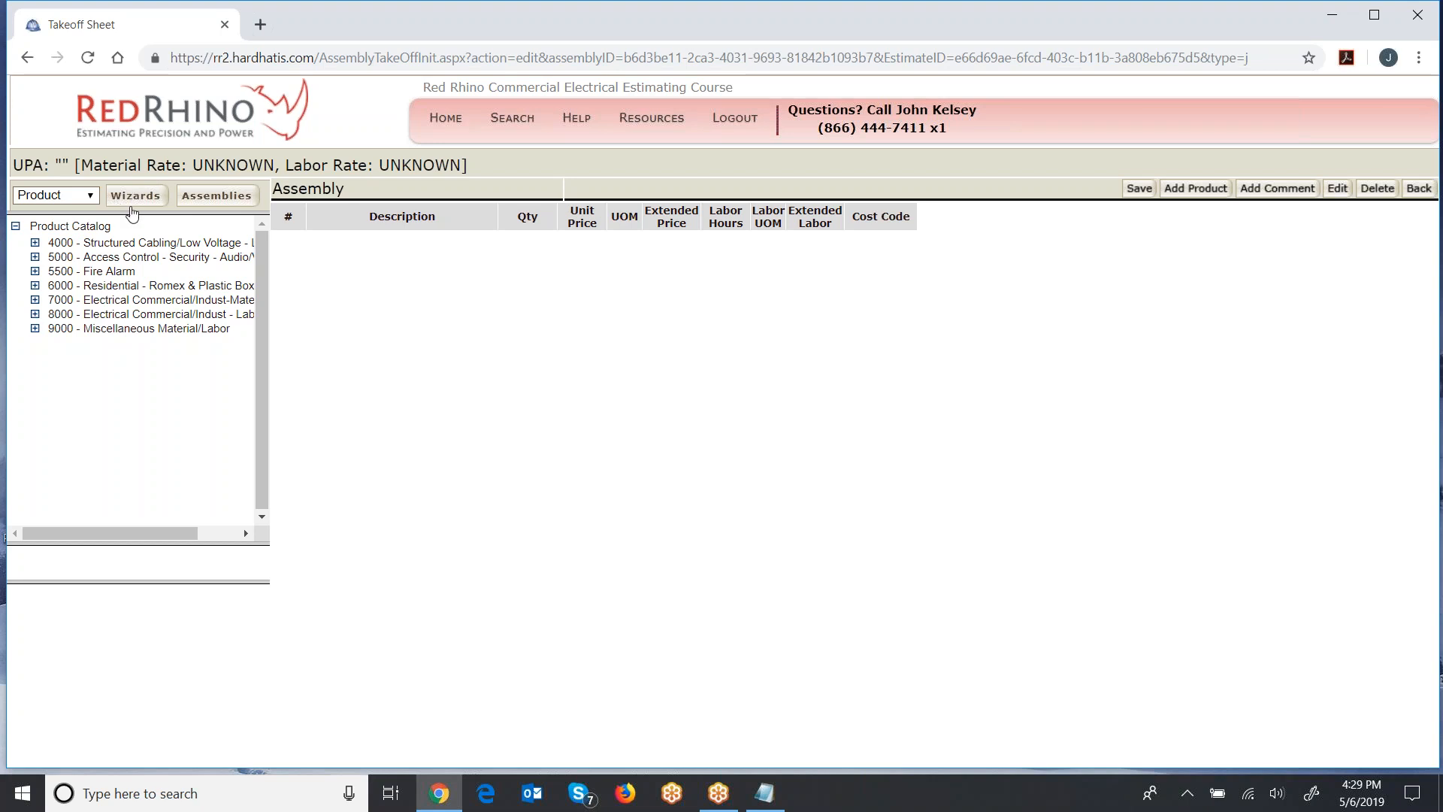
left_click(199, 197)
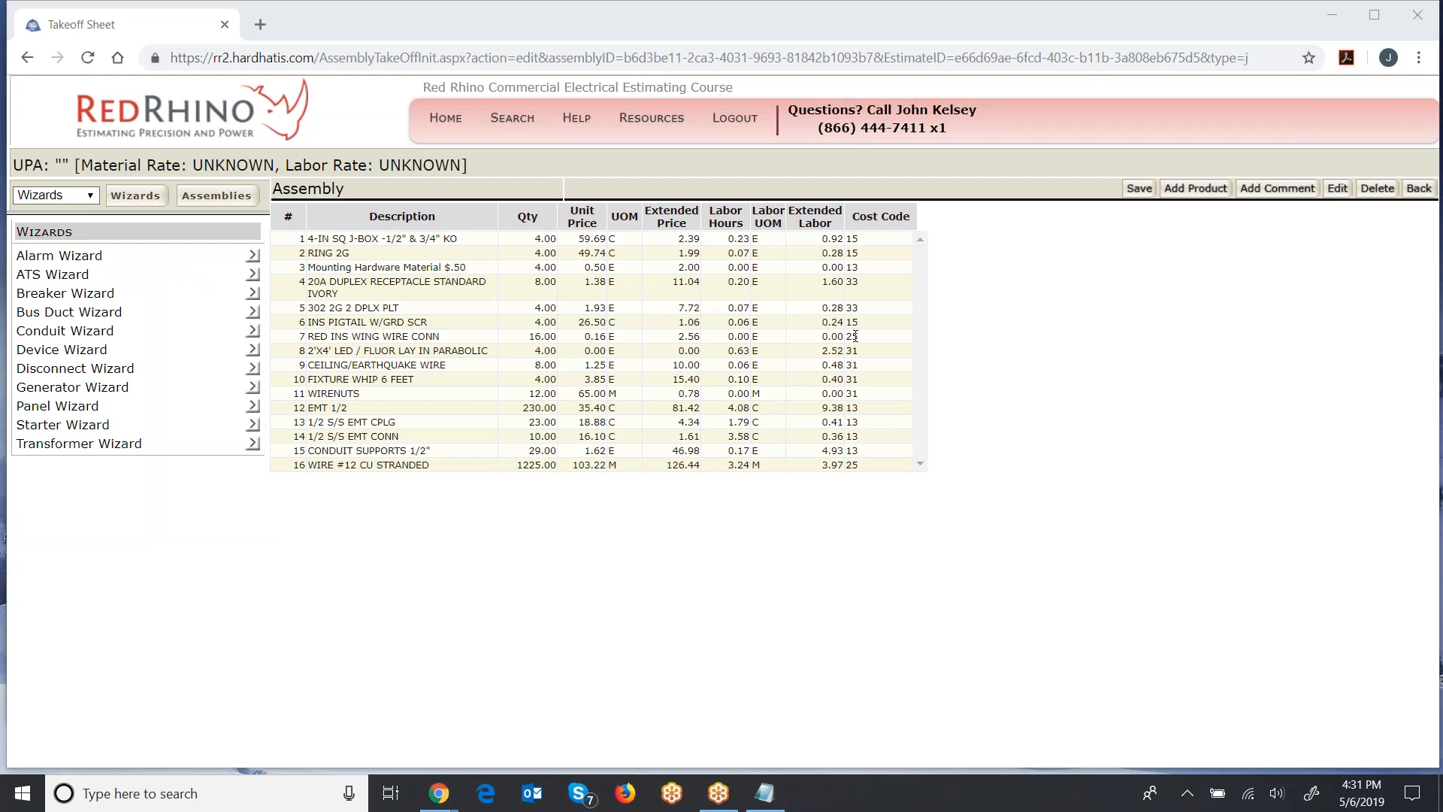
- Review the receptacle, light fixture and conduit lines in the assembly's material list
left_click_drag(864, 336, 299, 239)
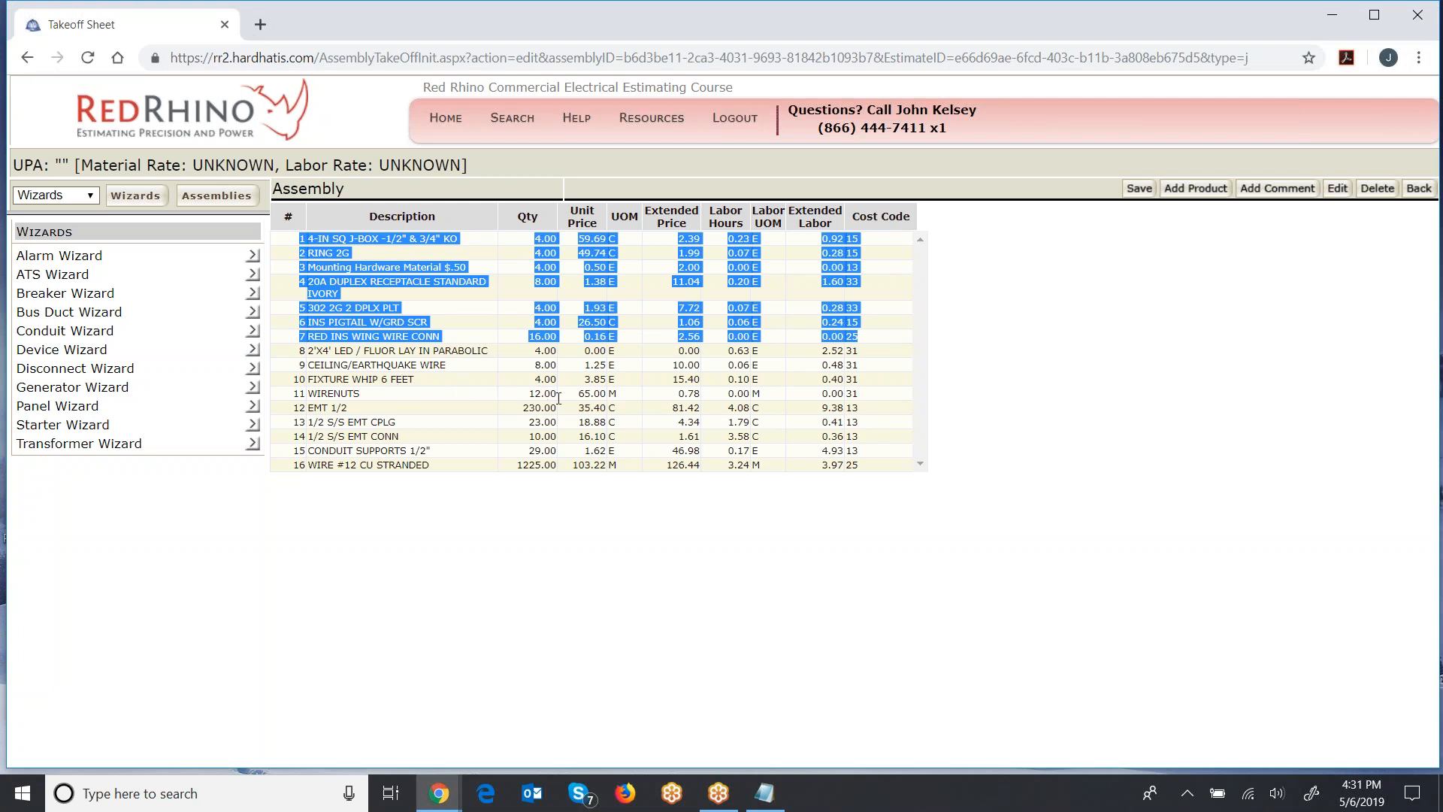
left_click(859, 407)
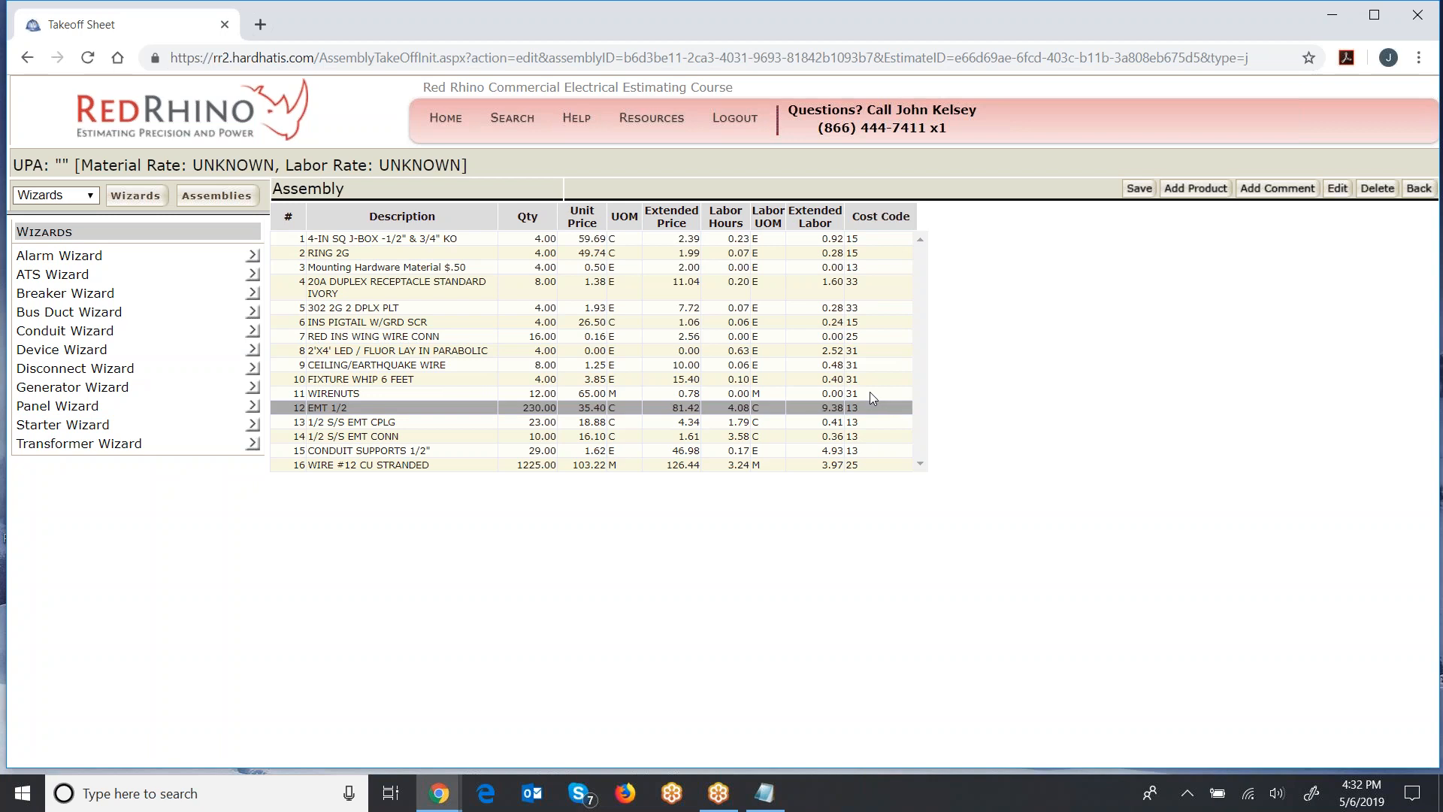
double_click(852, 393)
left_click_drag(851, 393, 277, 370)
left_click(450, 454)
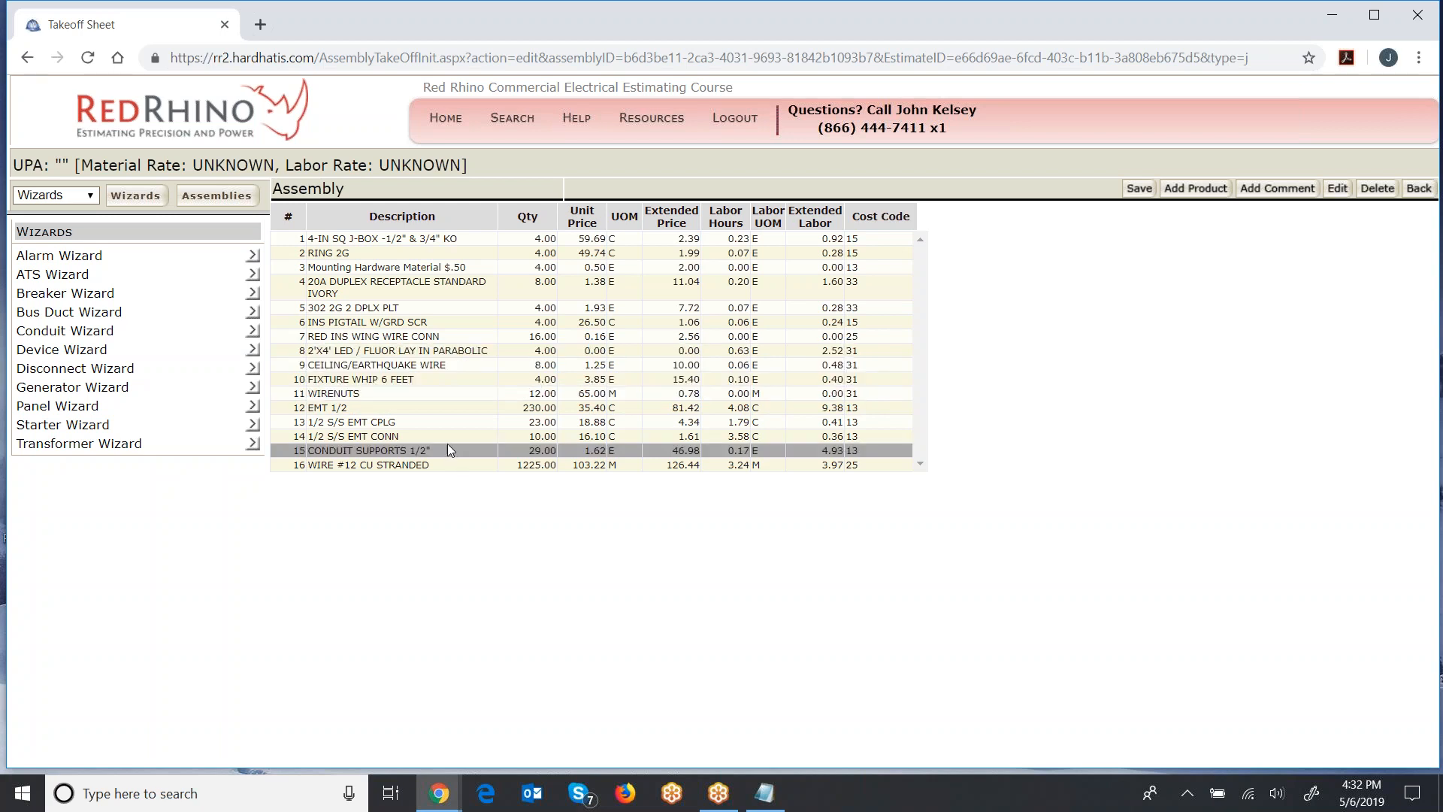
left_click(373, 408)
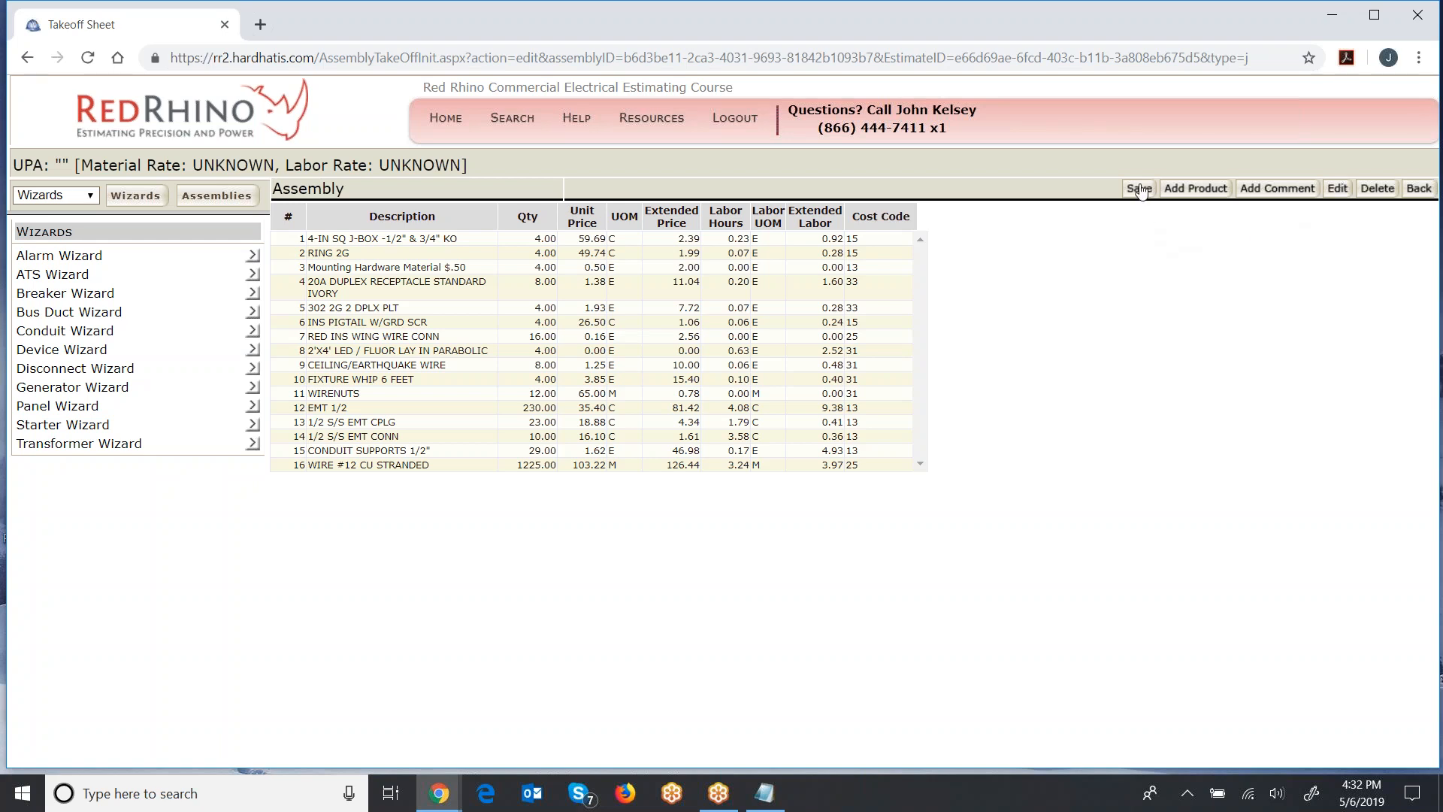
- Save the assembly's material list and return to the 1 Station Suite job assembly page
left_click(1137, 191)
left_click(1419, 192)
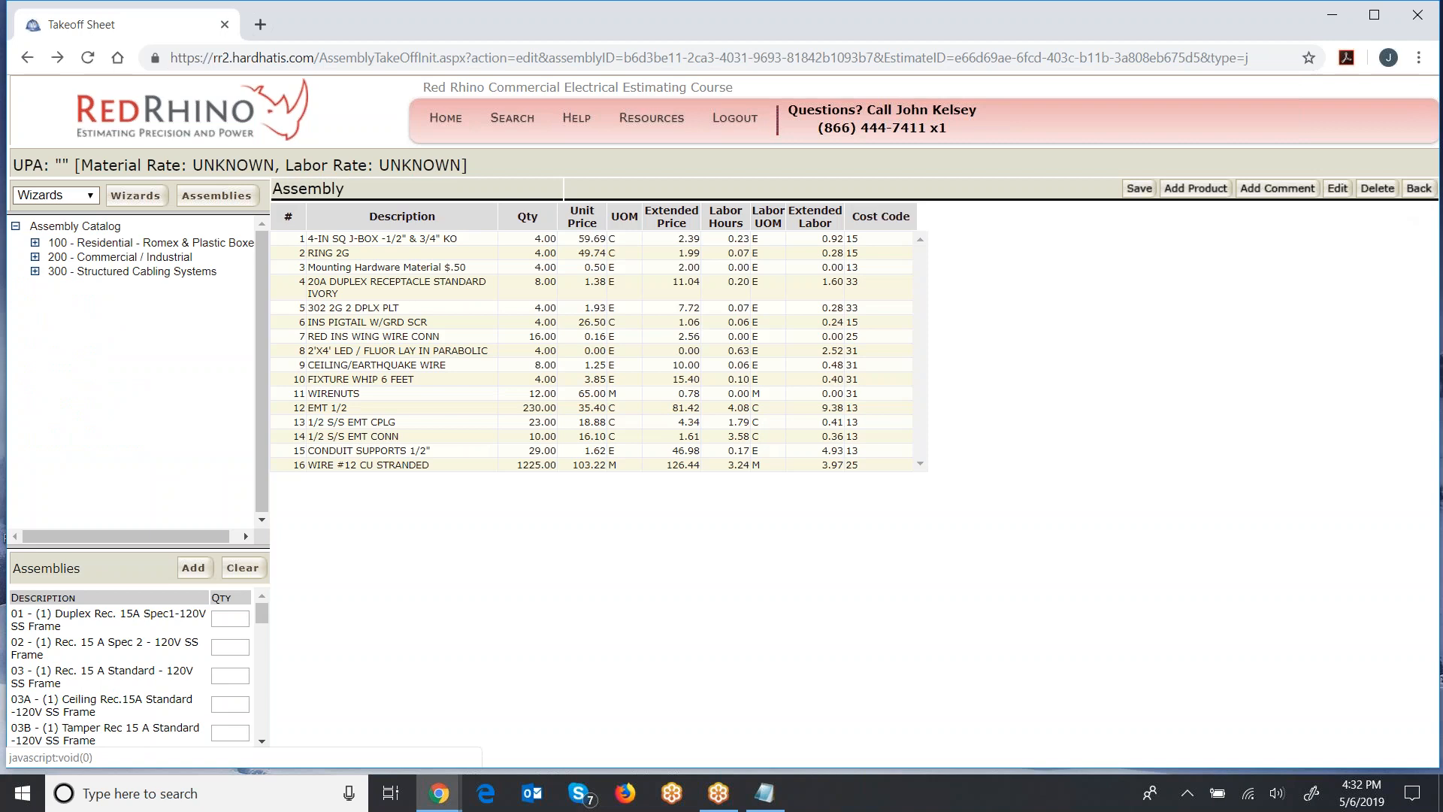
left_click(1417, 191)
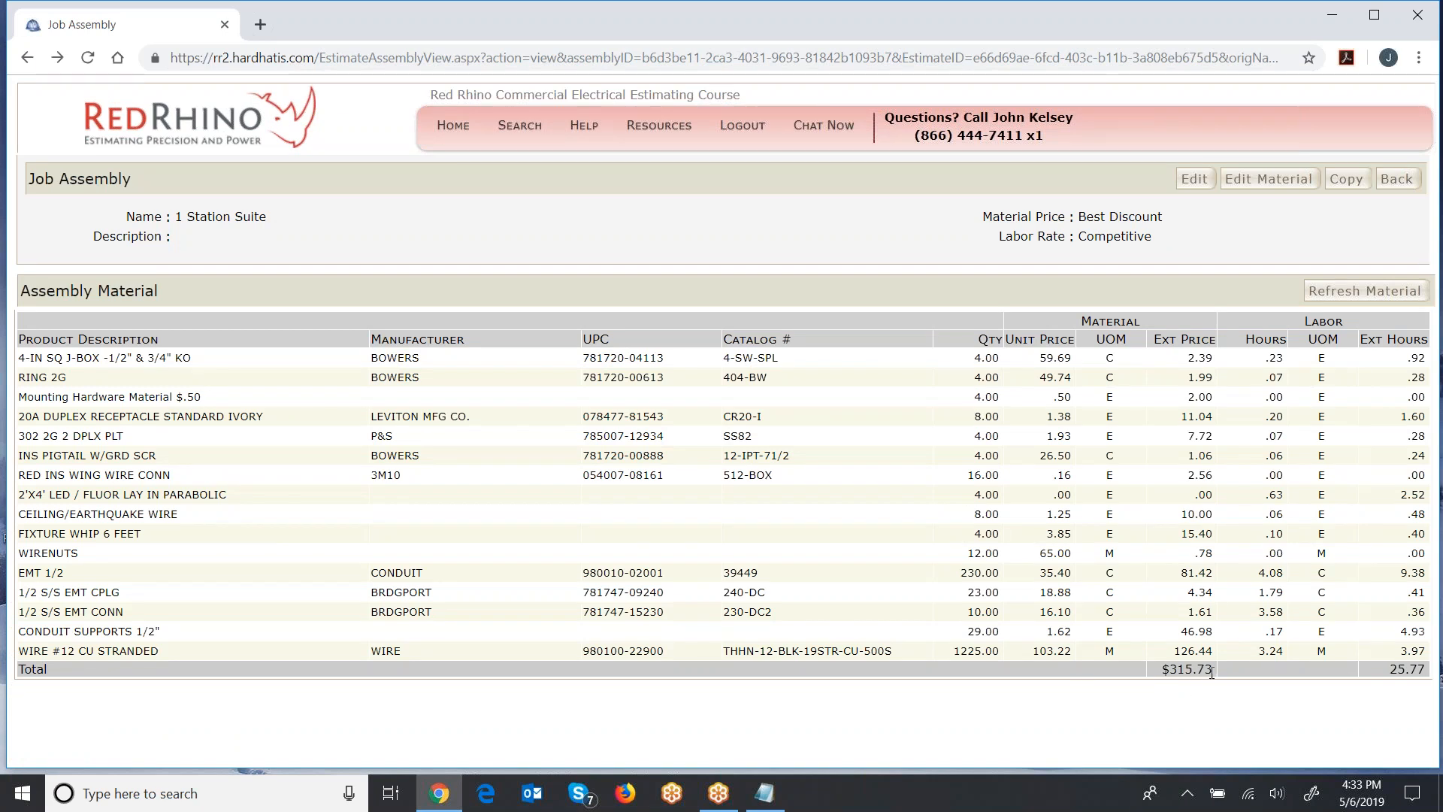
- Check the assembly's total material price and total labor hours
left_click_drag(1214, 669, 1170, 673)
left_click(1169, 698)
left_click_drag(1389, 669, 1425, 668)
left_click(1325, 688)
left_click_drag(1391, 675, 1429, 671)
mouse_move(769, 789)
left_click(252, 356)
- Reopen the assembly material for editing and insert a product line described "DEDUCT LABOR" above the 4-IN SQ J-BOX line
left_click(1254, 182)
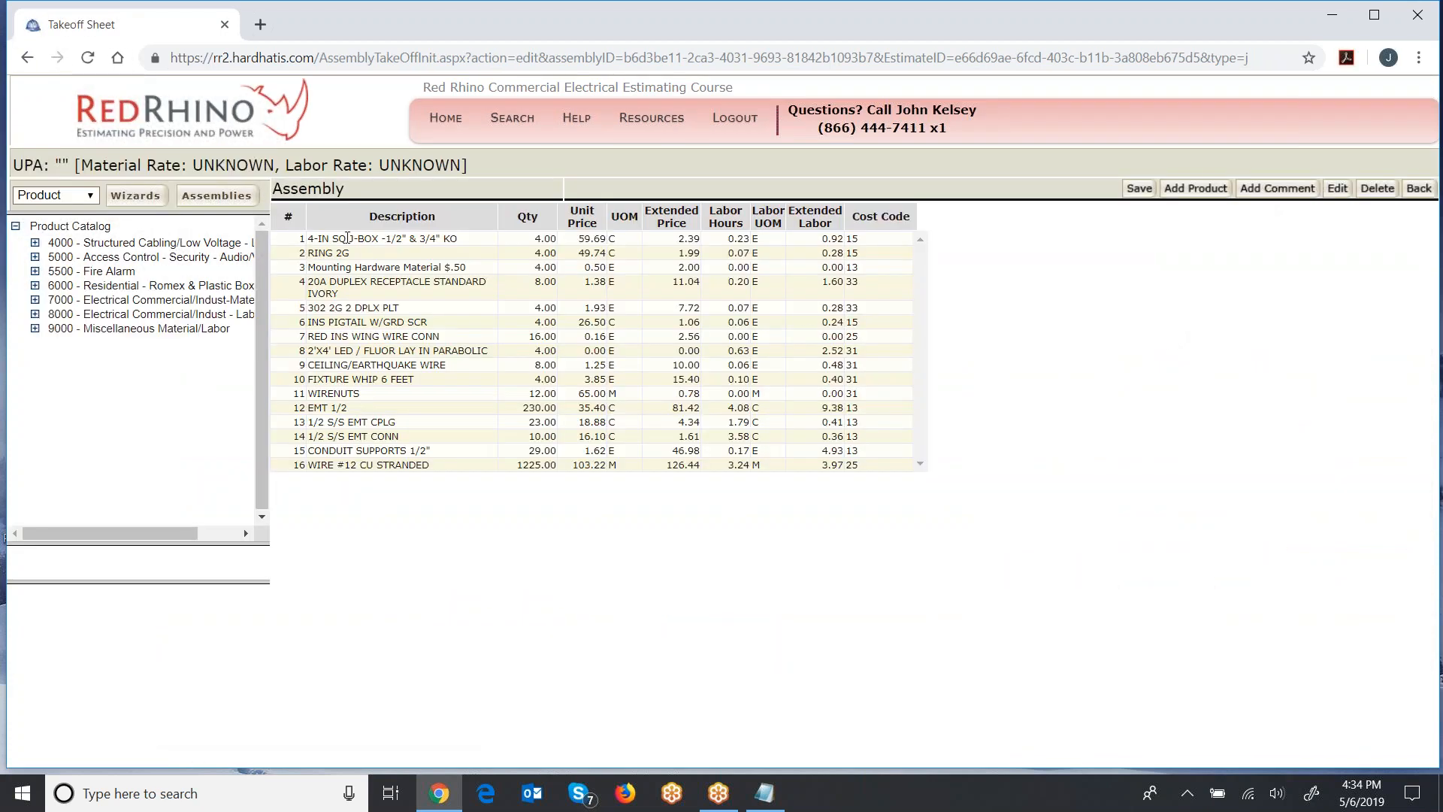
left_click(347, 238)
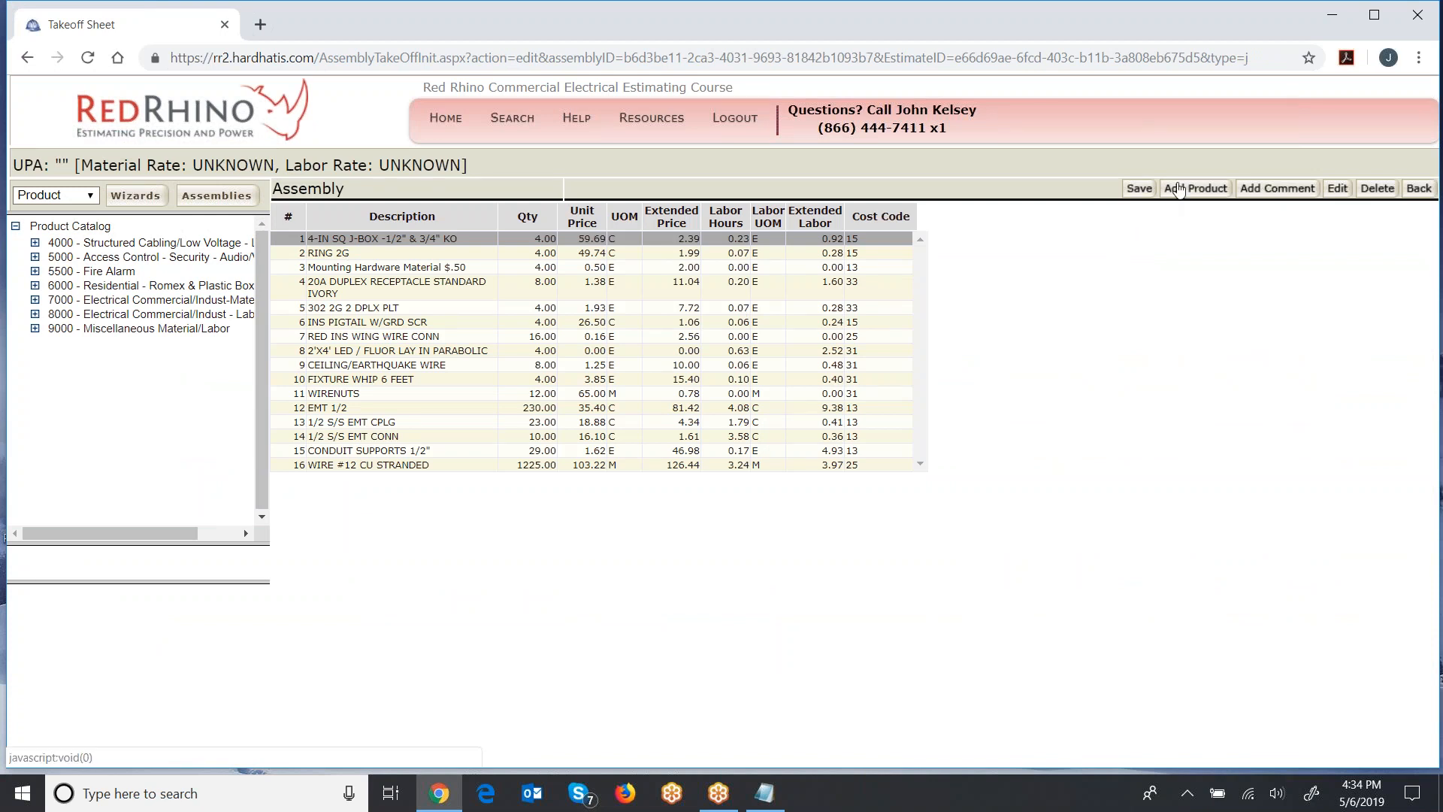
left_click(1174, 189)
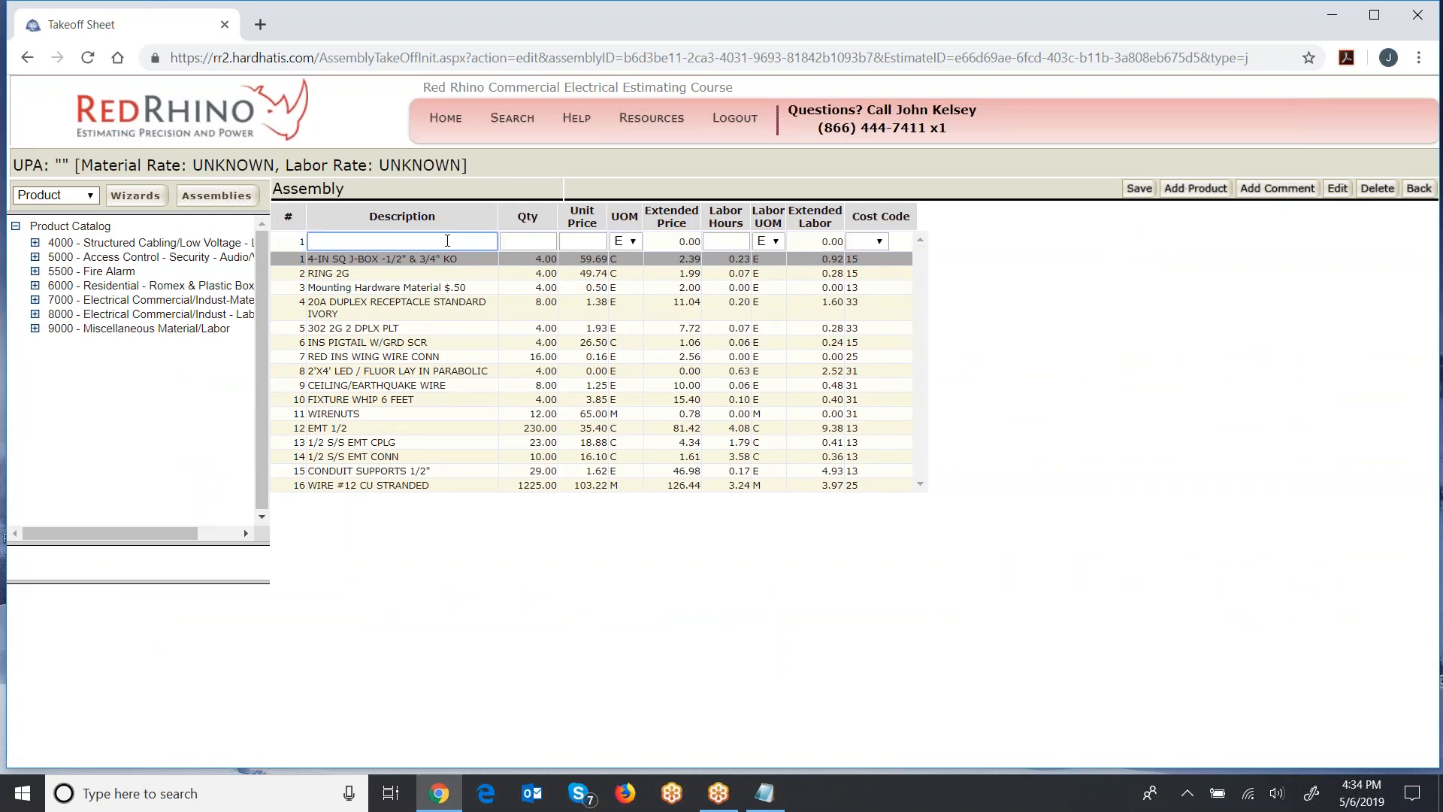
type("DEDUC")
type("T LKABIO")
key("BackSpace")
key("BackSpace")
type("OR")
key("BackSpace")
left_click(525, 241)
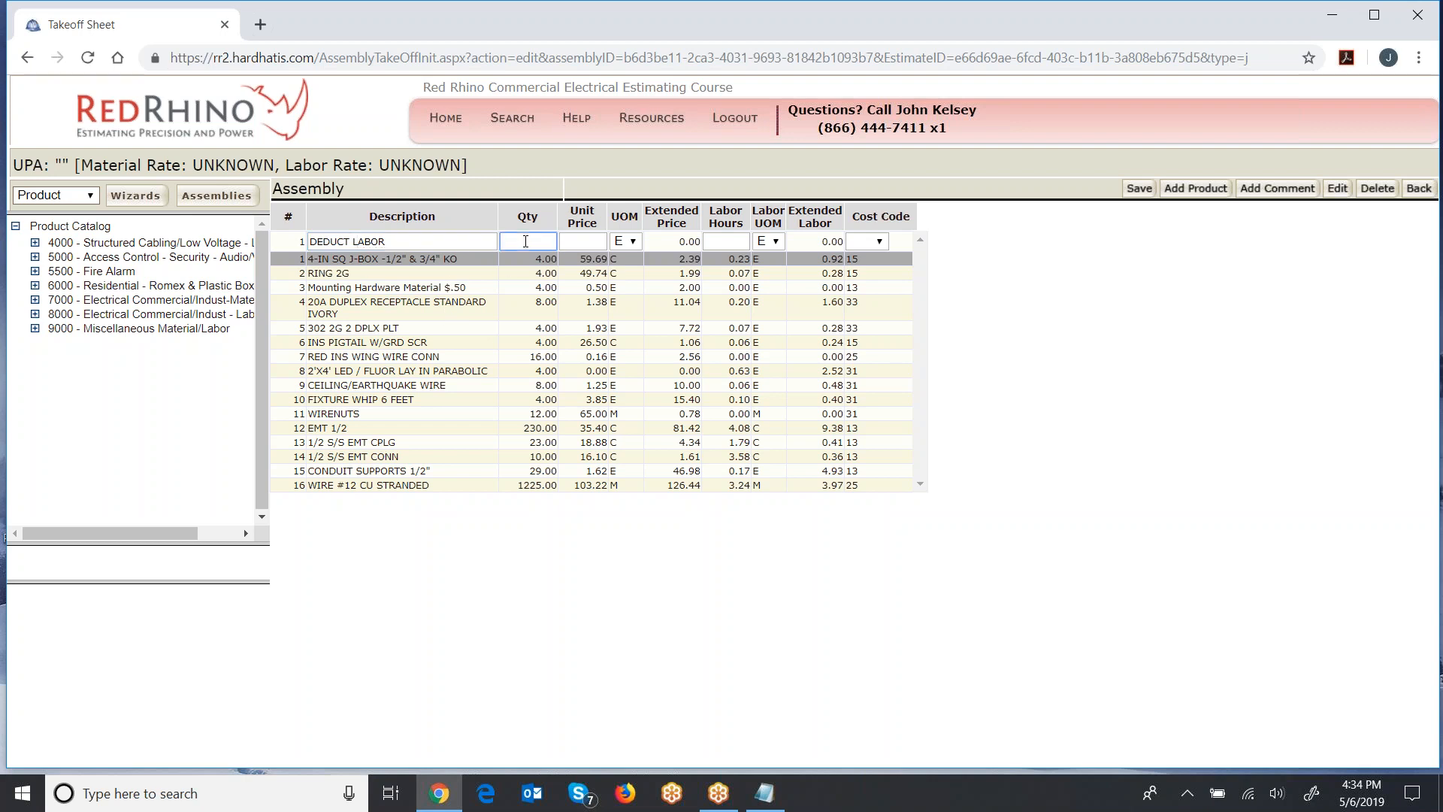
- Set the DEDUCT LABOR line's quantity to 1 and its unit price to 0
type("1")
key("Tab")
type("-4")
left_click(598, 241)
type("0")
- Try to save the DEDUCT LABOR line with -4 labor hours
left_click(710, 246)
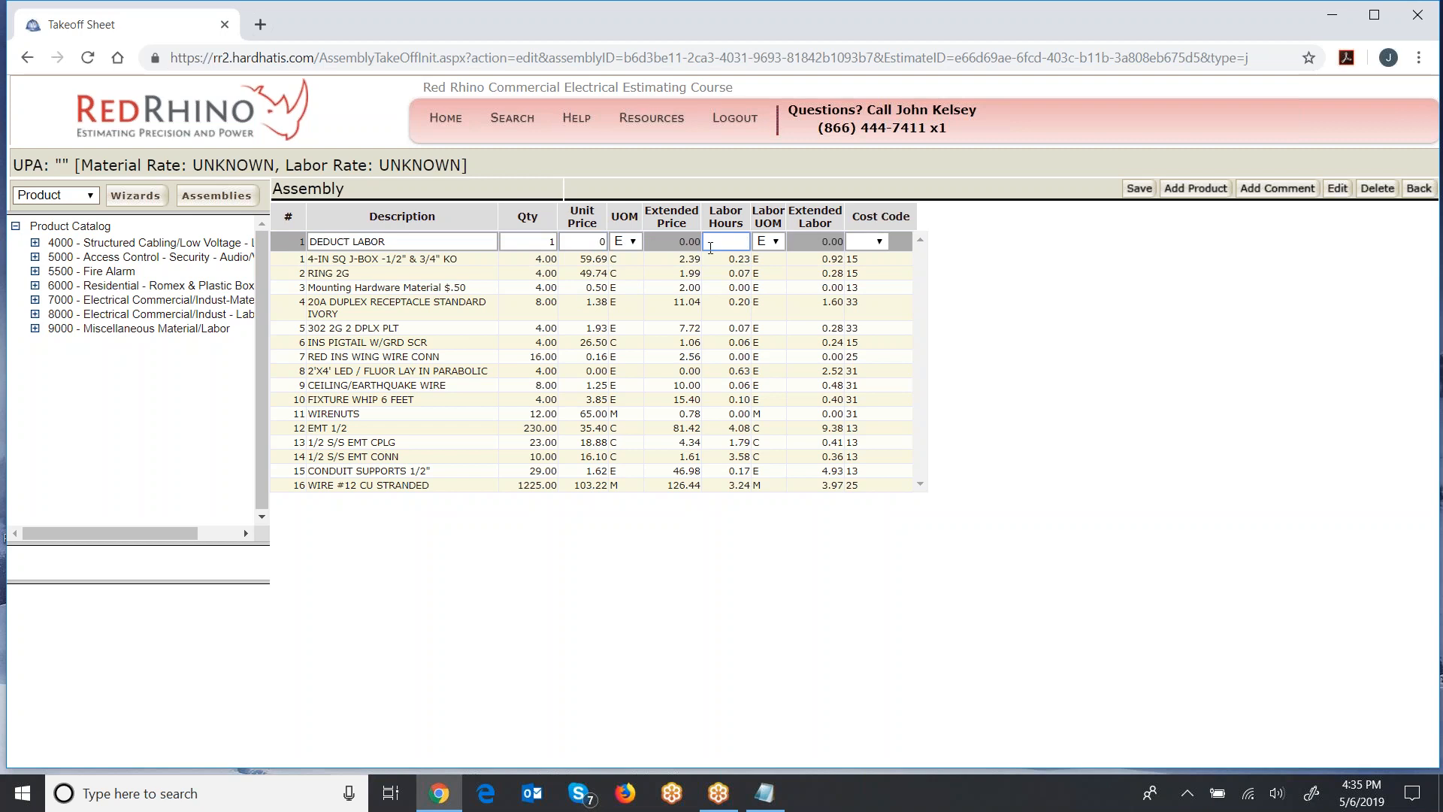
type("-4")
left_click(1133, 190)
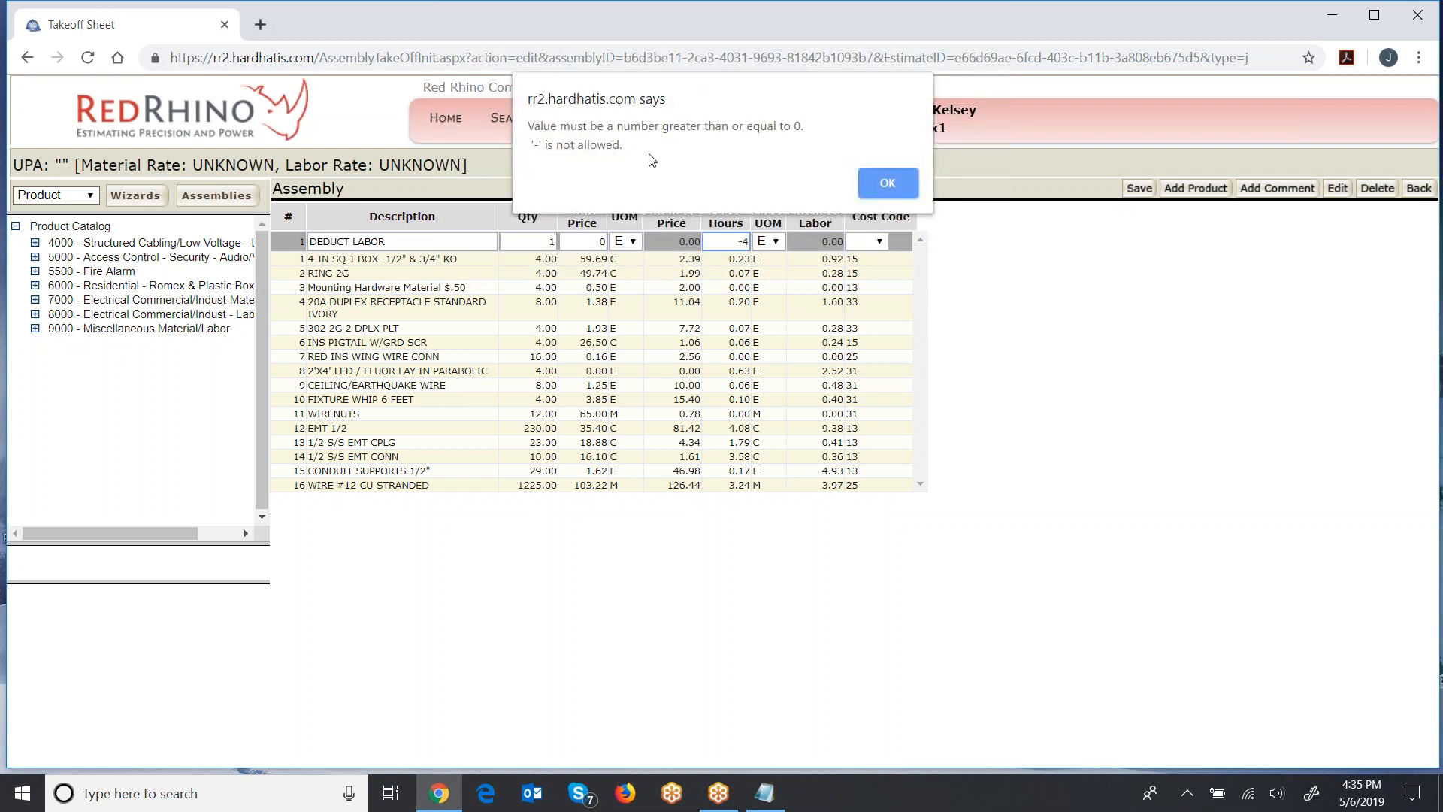
left_click(887, 184)
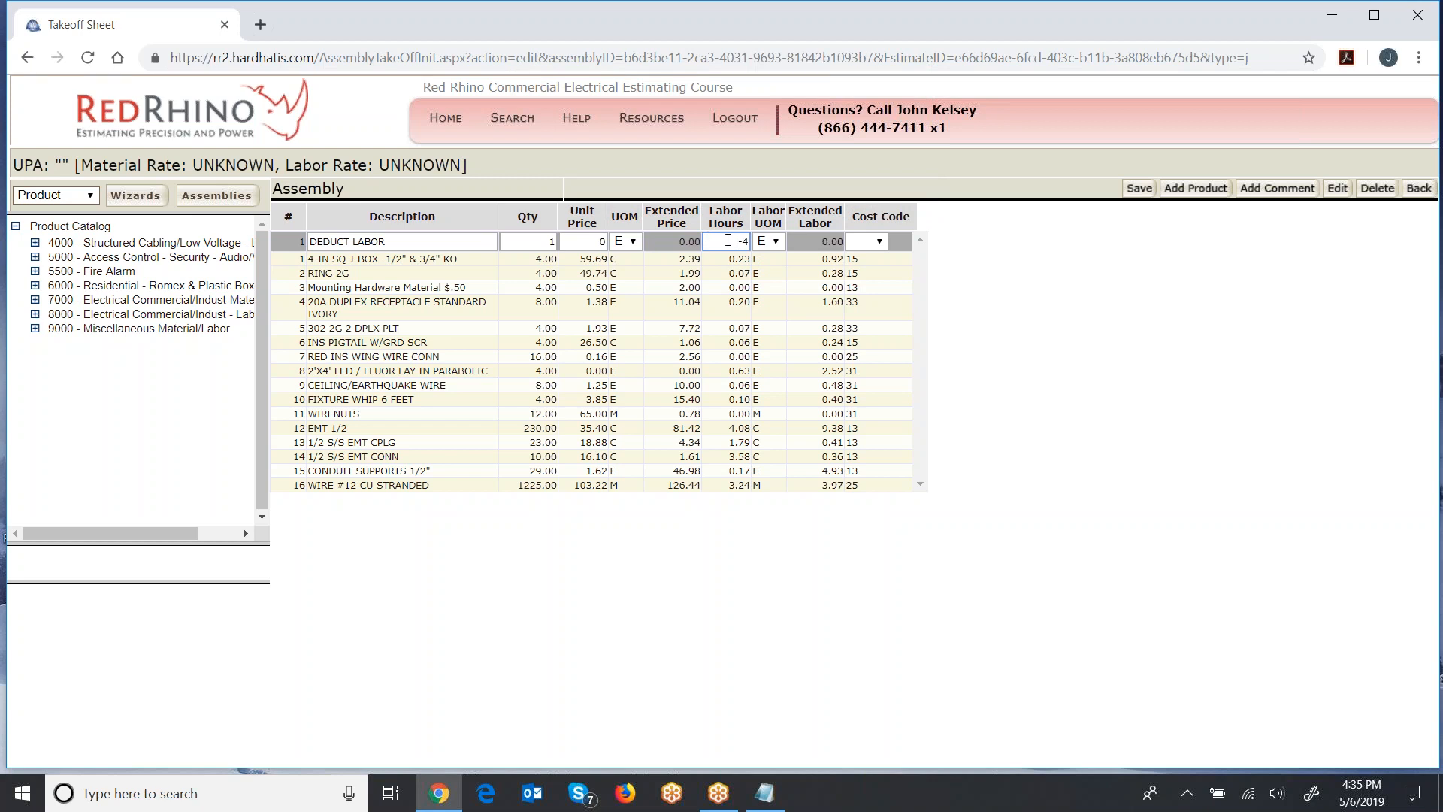
- Set the DEDUCT LABOR line to 4 labor hours and a quantity of -1, and save the material list
double_click(745, 241)
key("BackSpace")
key("BackSpace")
type("4")
left_click(550, 242)
type("-")
left_click(1139, 189)
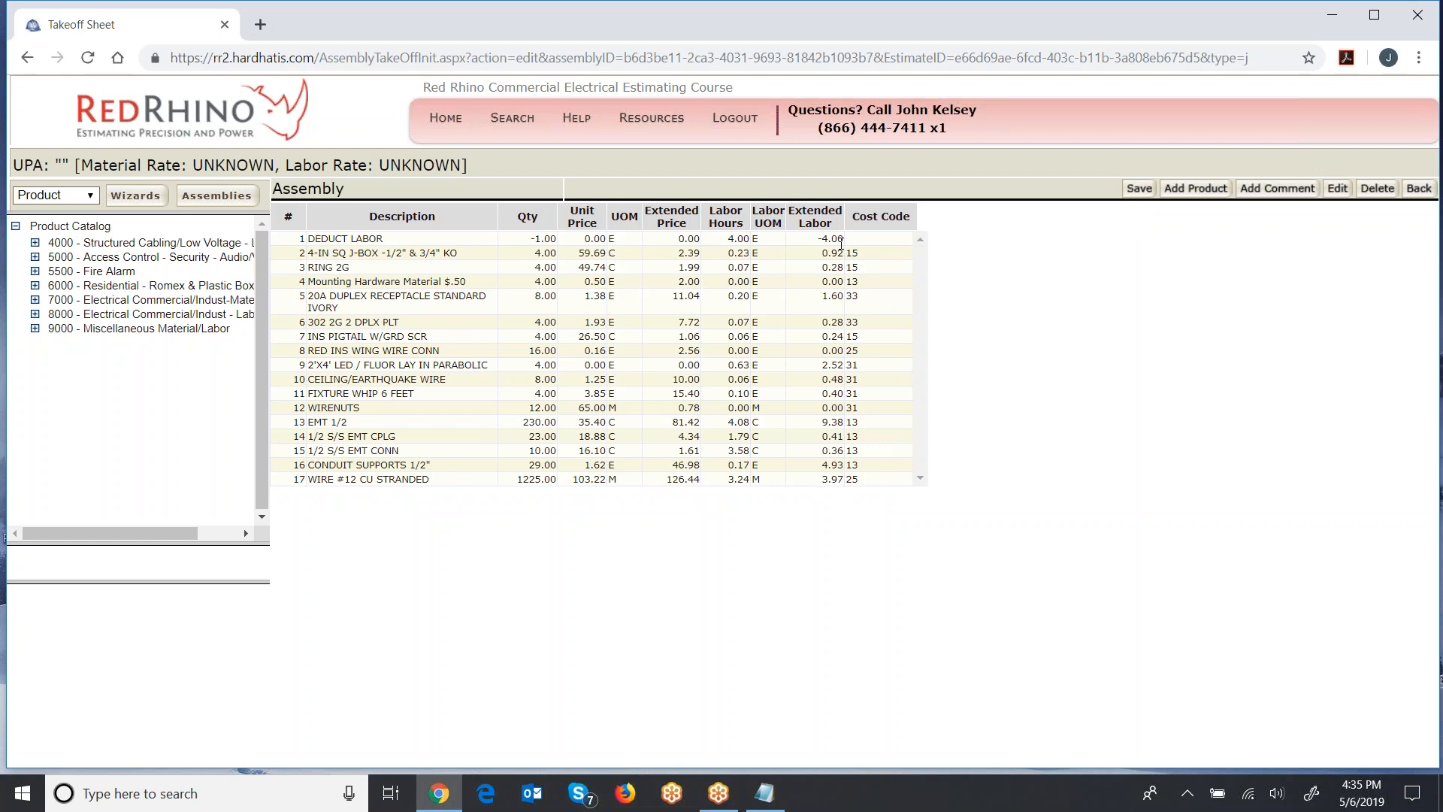
- Return to the job assembly page and check the extended hours of the DEDUCT LABOR line
left_click(1417, 193)
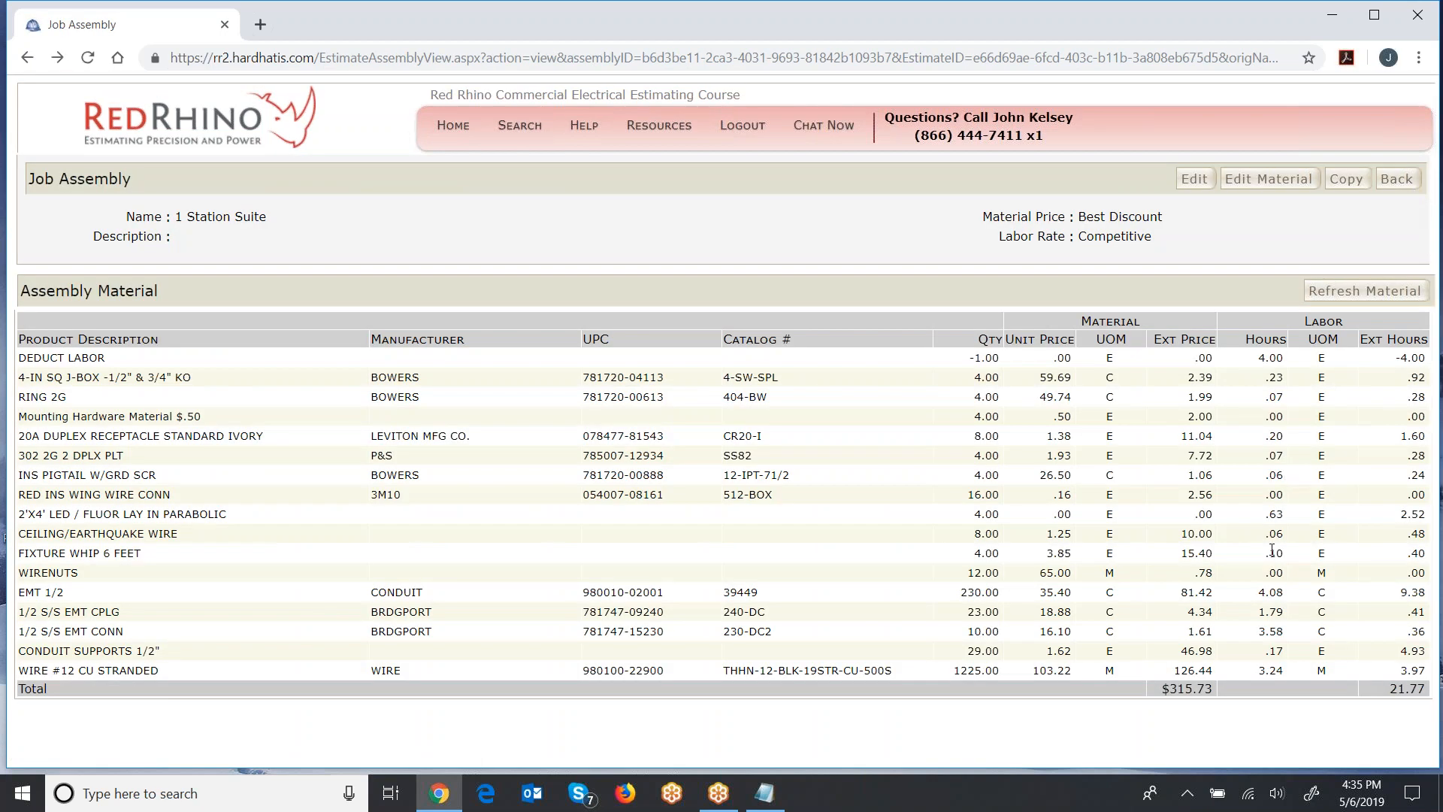
left_click_drag(1391, 361, 1404, 371)
left_click(1384, 363)
- Go back to the Salon Estimate and open the Salon Suites take-off for editing
left_click(1390, 185)
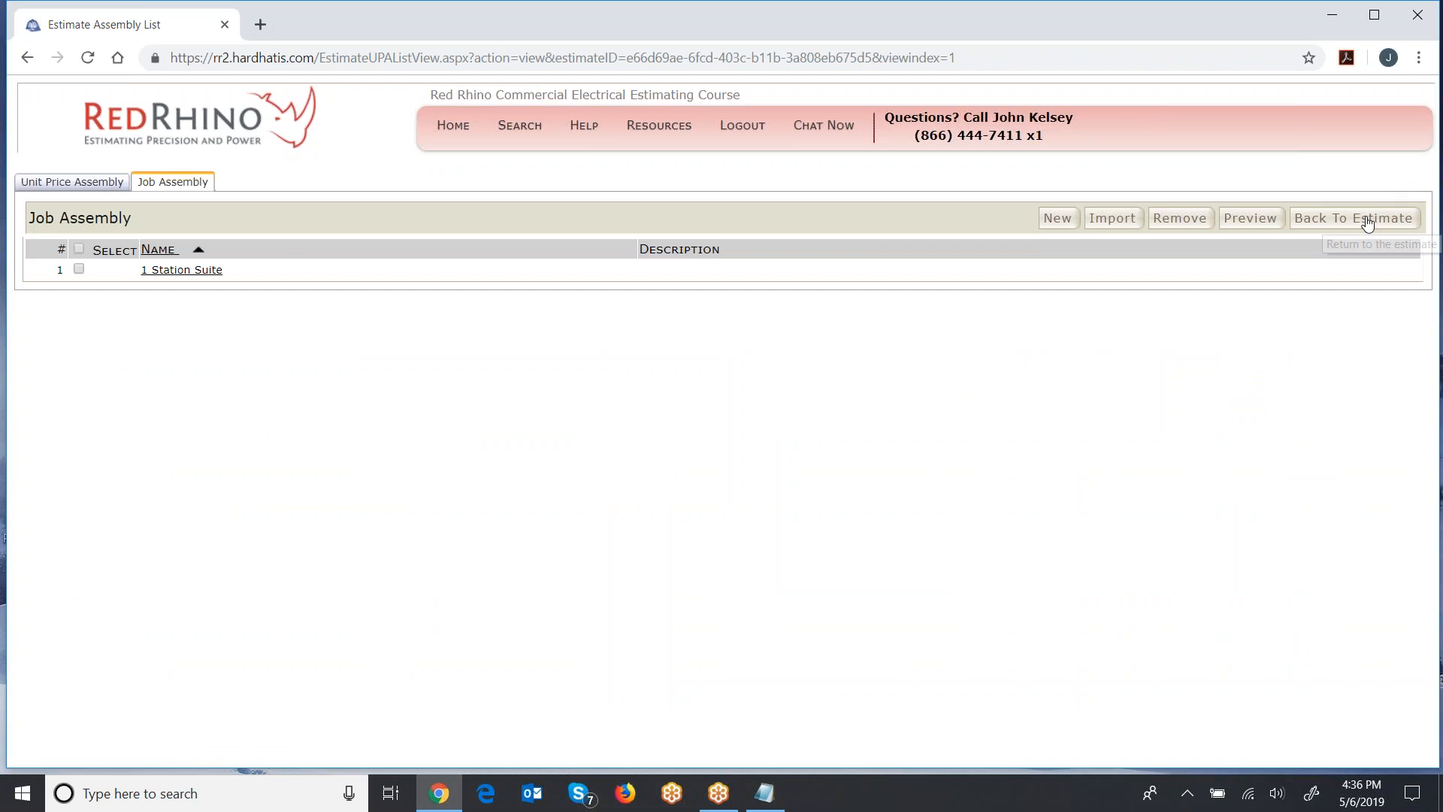
left_click(1371, 219)
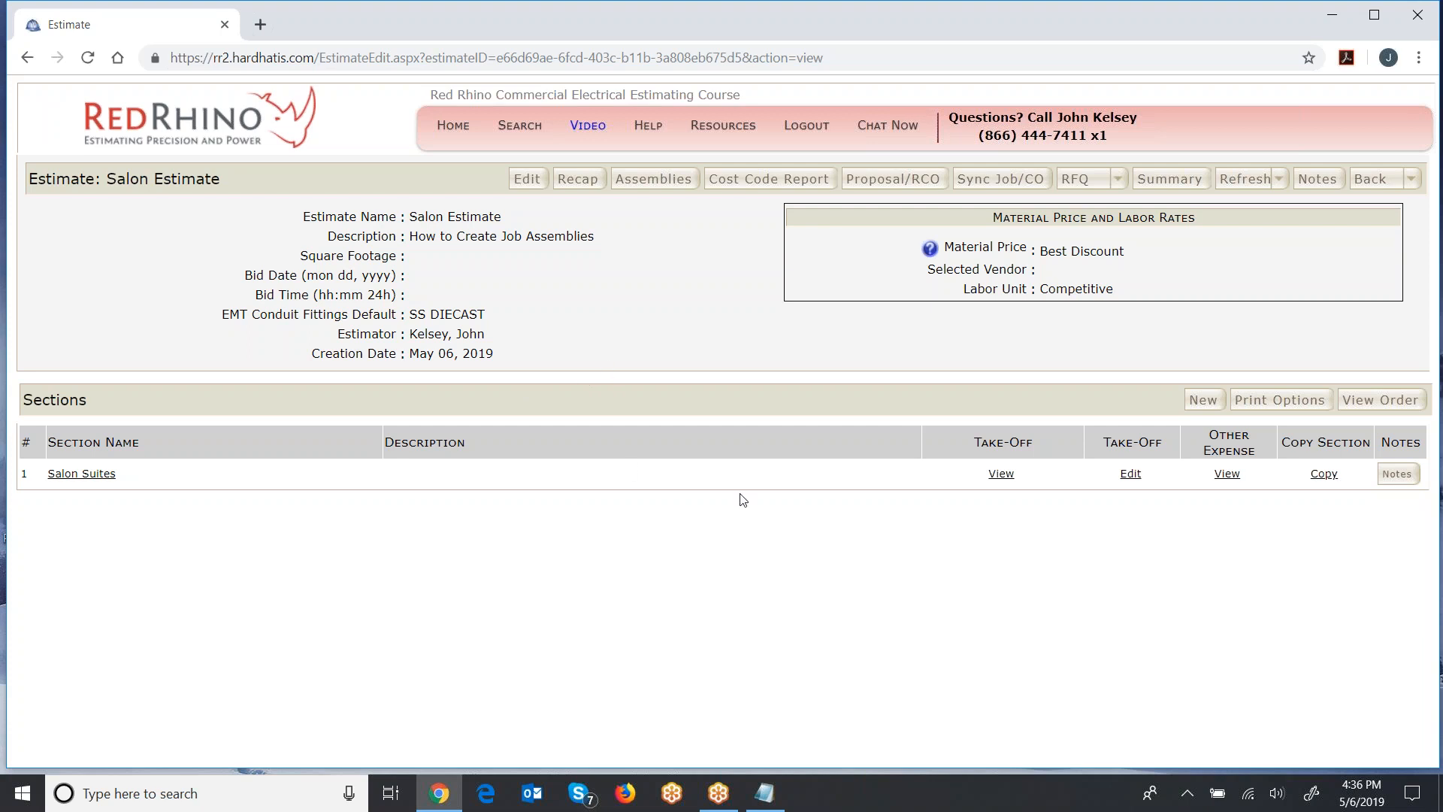
left_click(1130, 475)
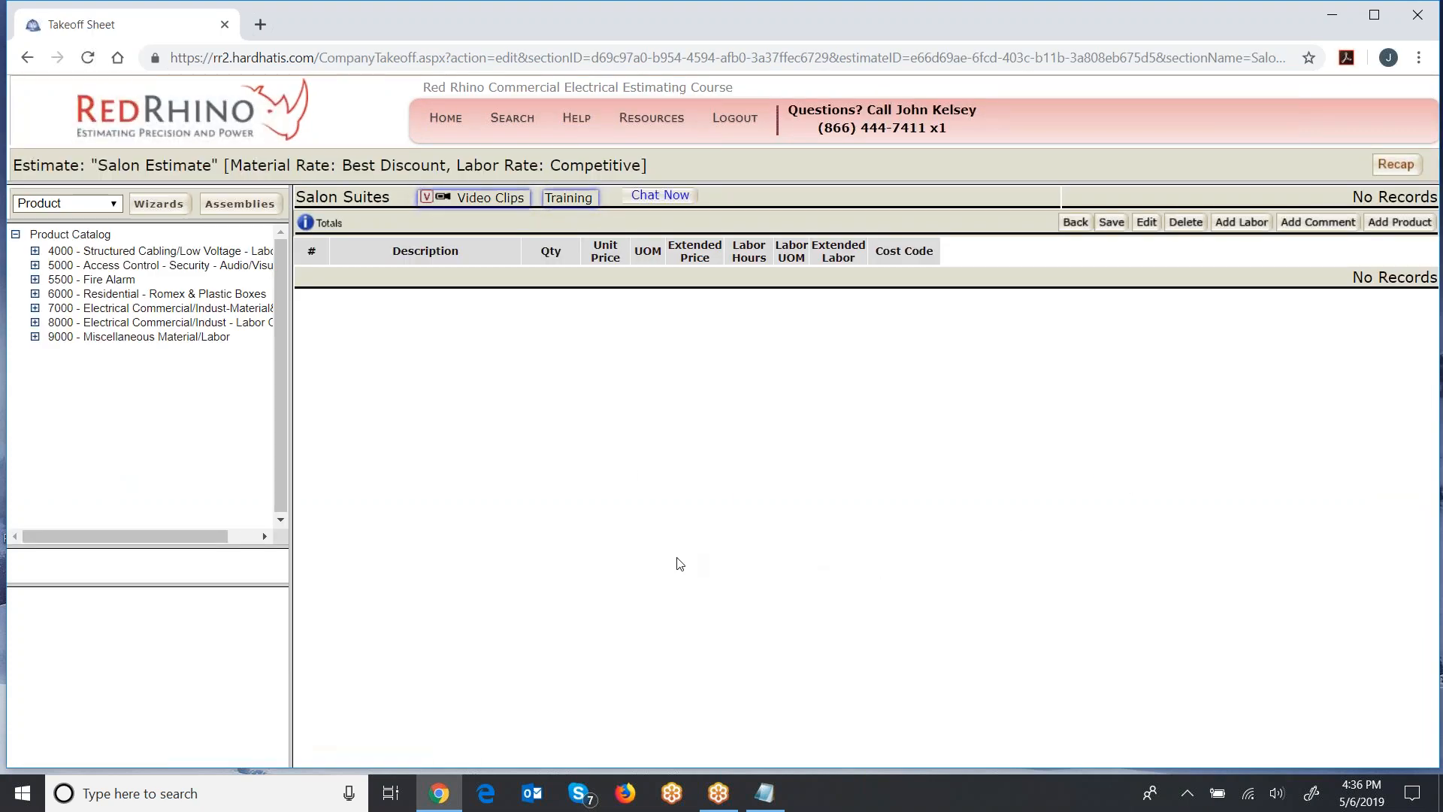
- Add 8 of the 1 Station Suite job assembly to the Salon Suites take-off and save it
left_click(113, 206)
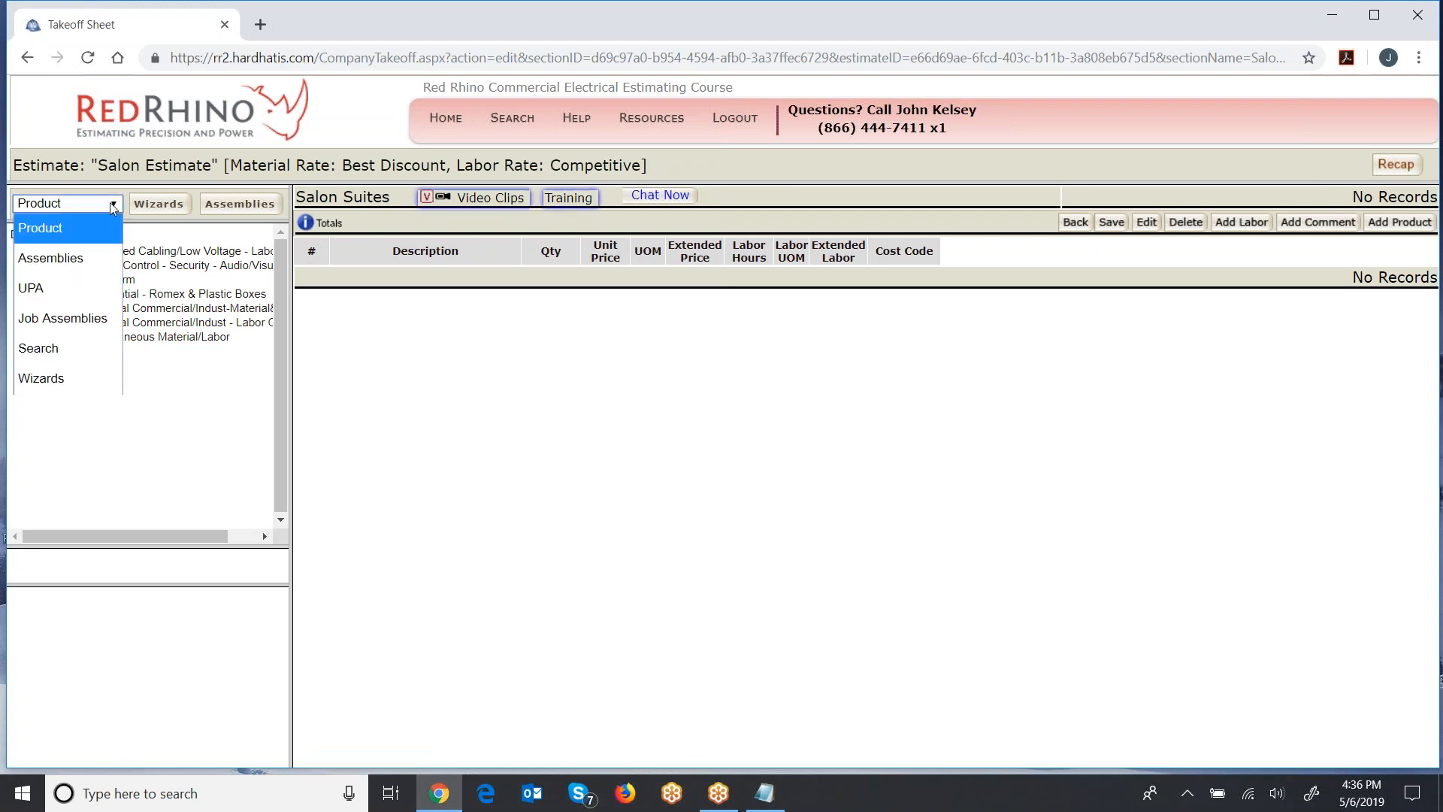
left_click(63, 318)
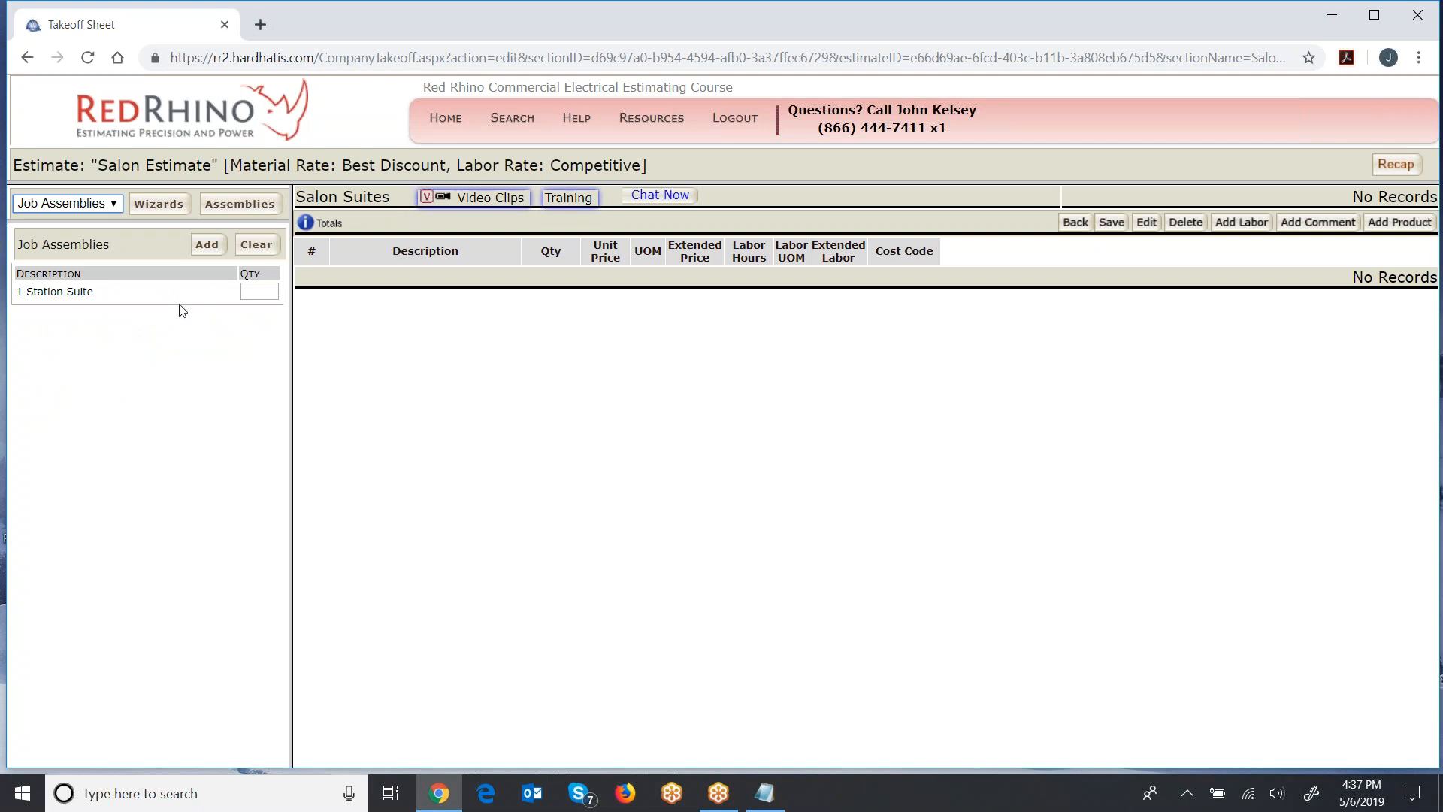
left_click(256, 292)
type("8")
left_click(206, 247)
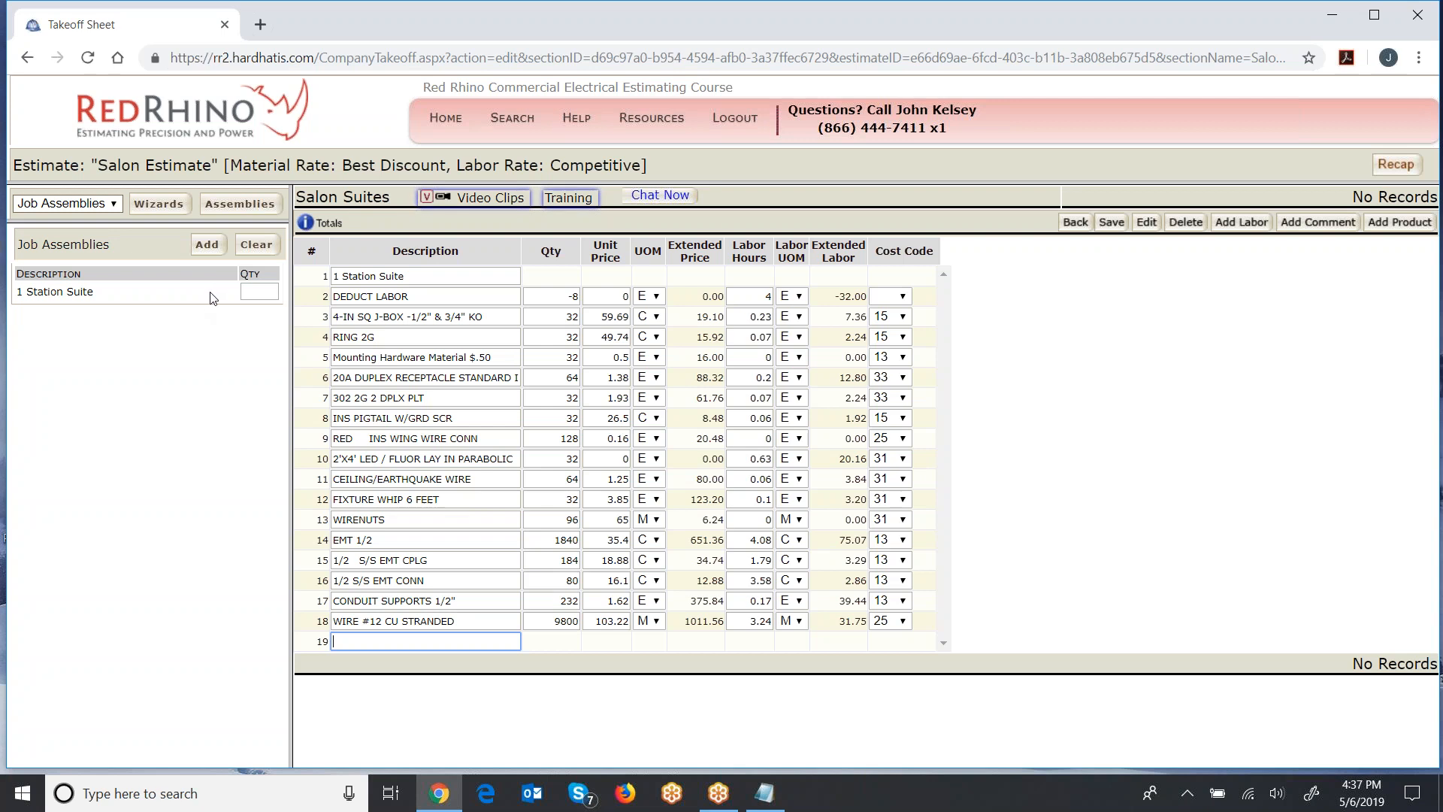
left_click(1111, 223)
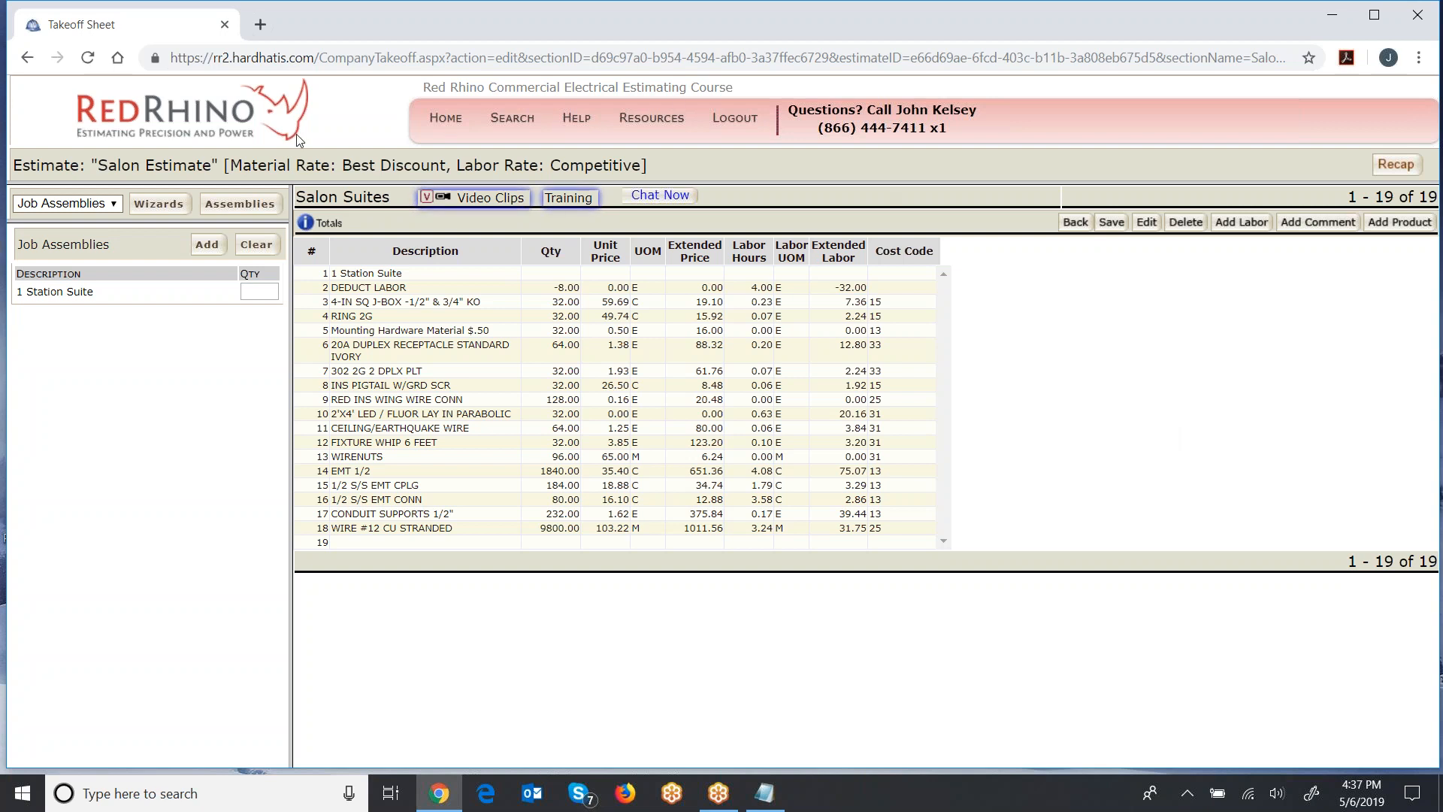
left_click(114, 205)
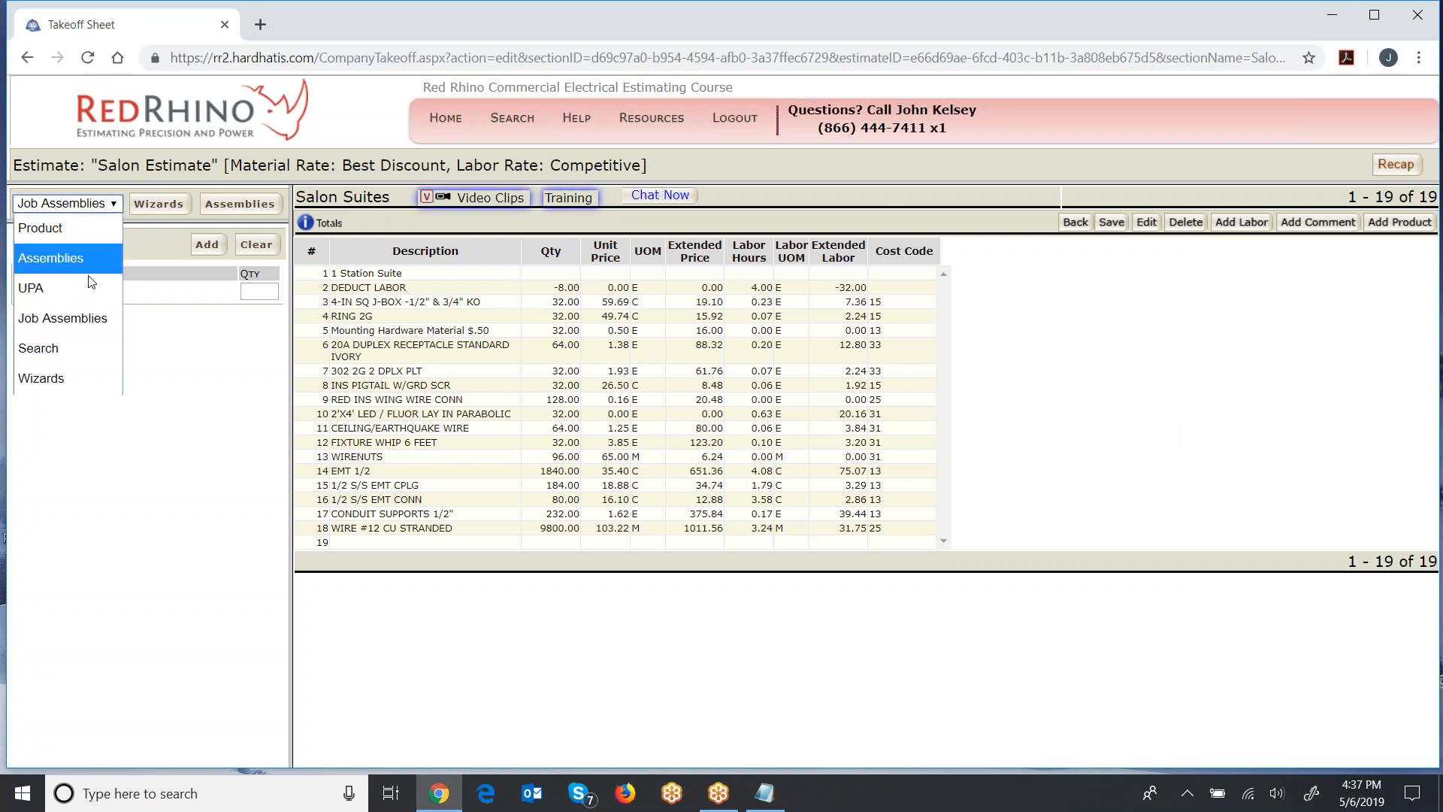
left_click(85, 319)
left_click(242, 291)
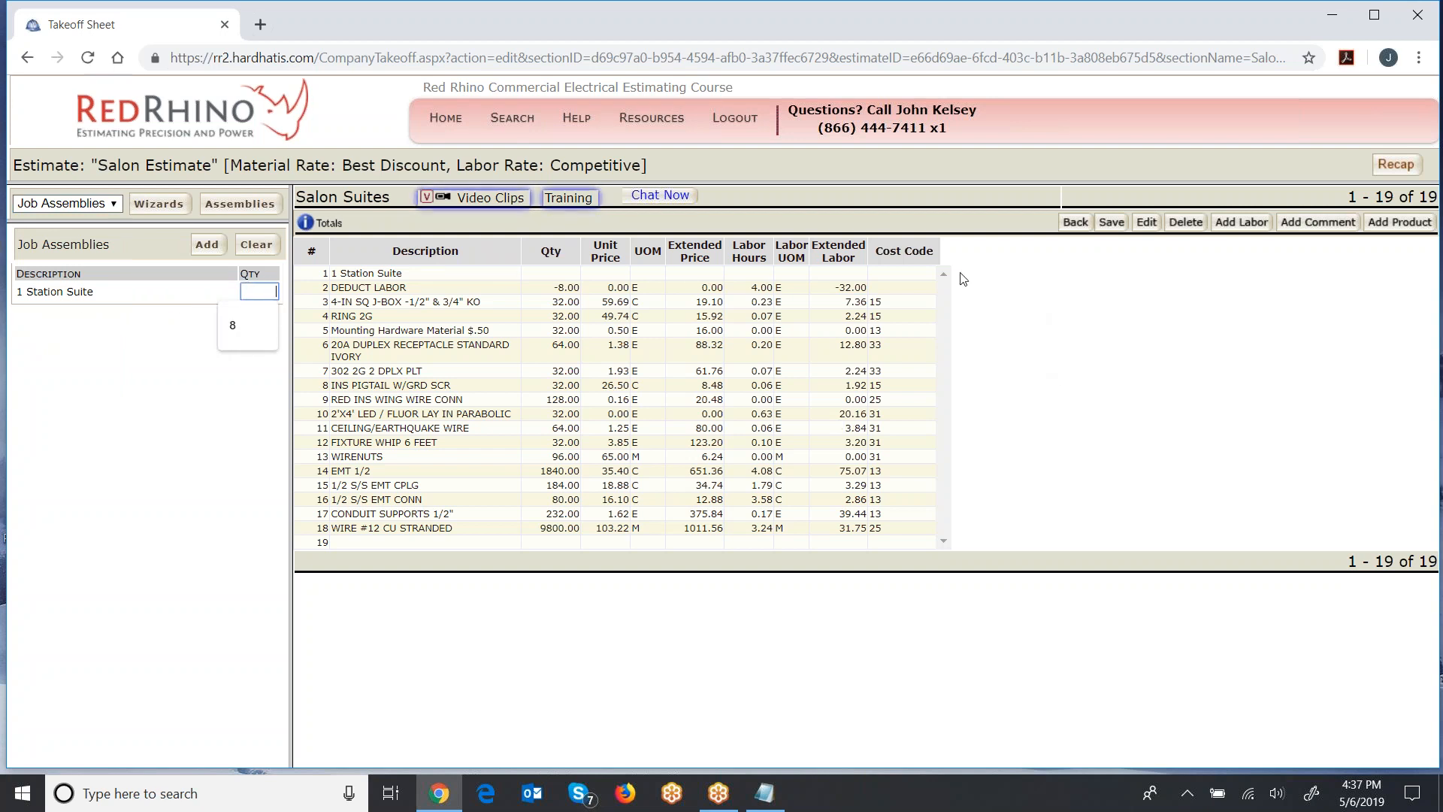
left_click(1099, 414)
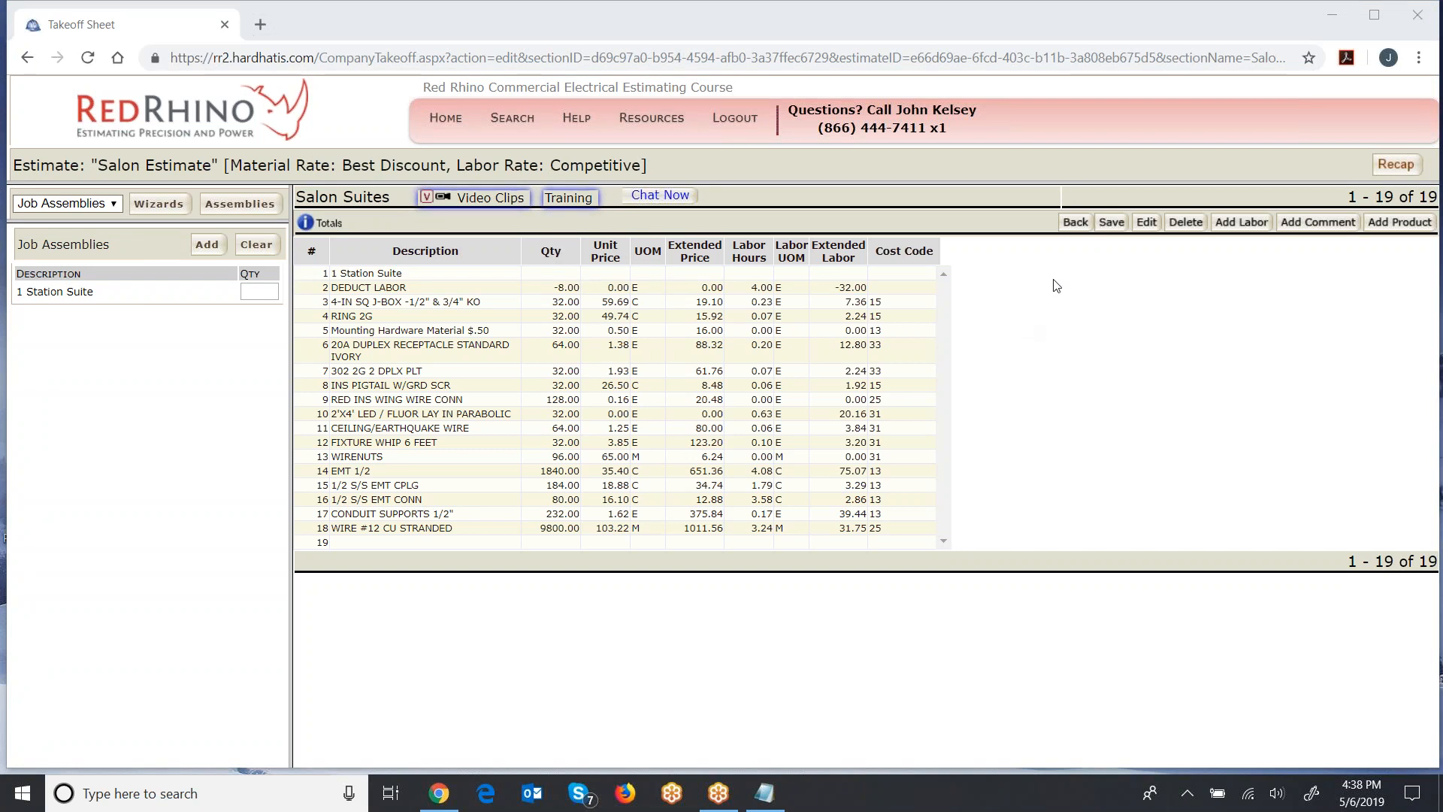
- Return to the estimate's job assembly list and open the 1 Station Suite assembly
left_click(1075, 222)
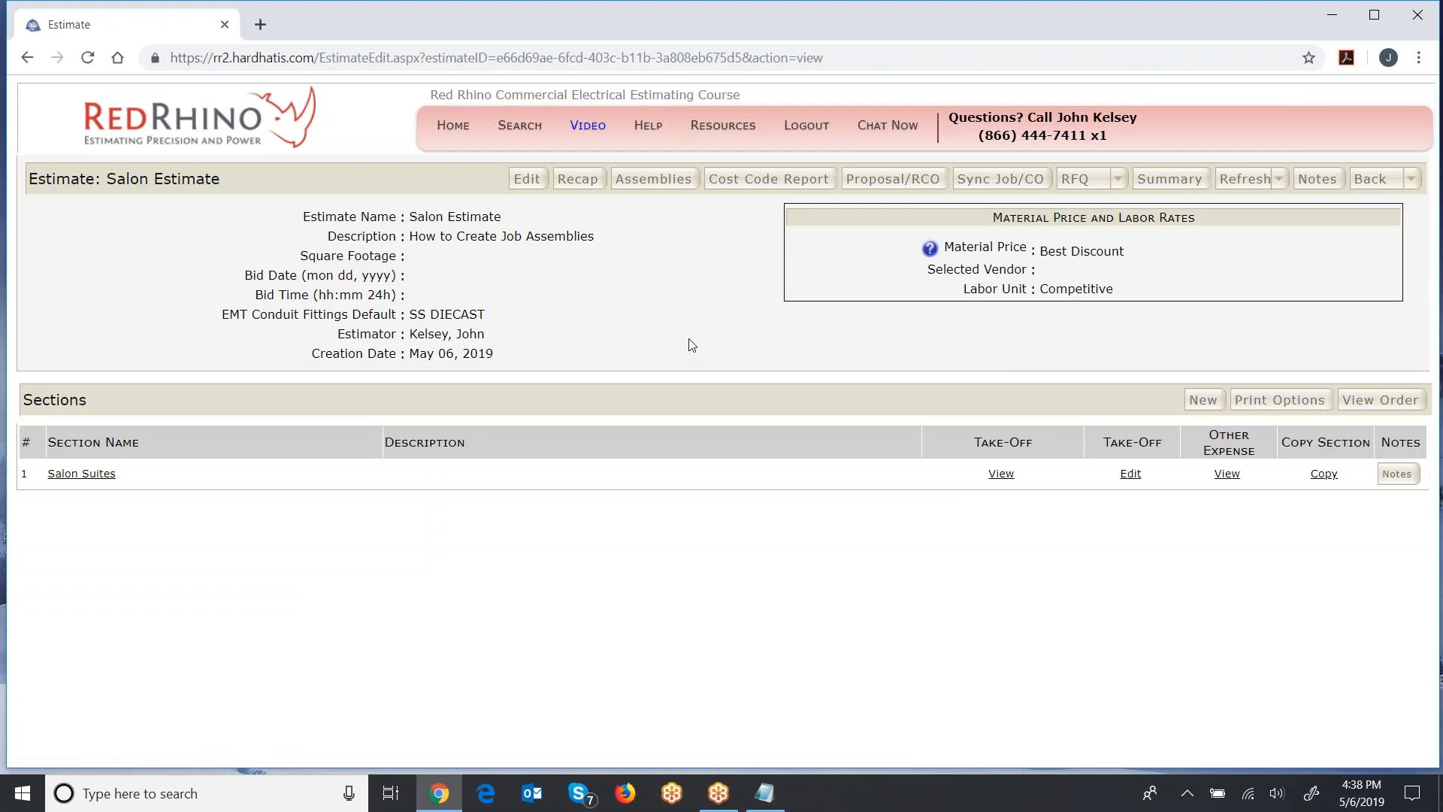
left_click(654, 179)
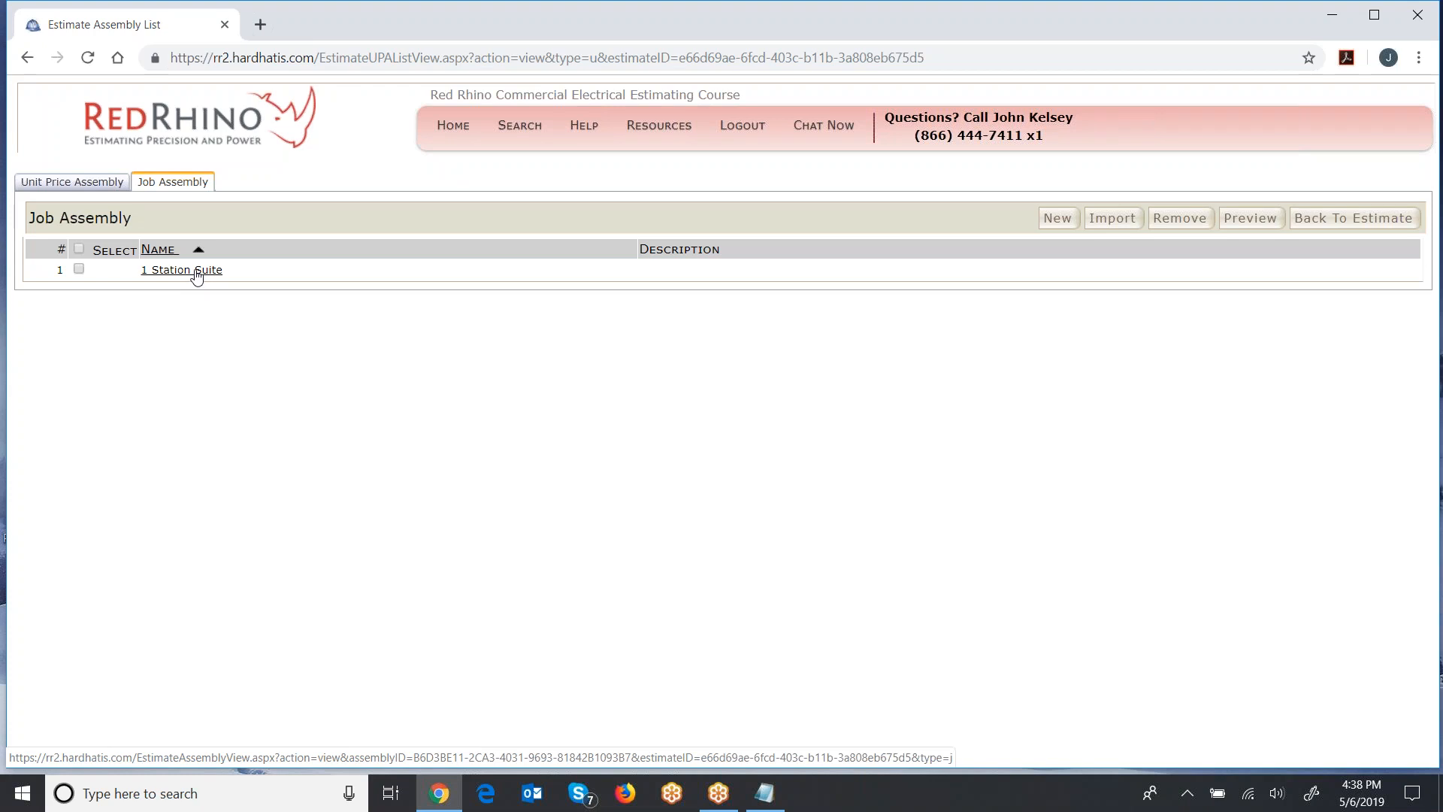
left_click(196, 272)
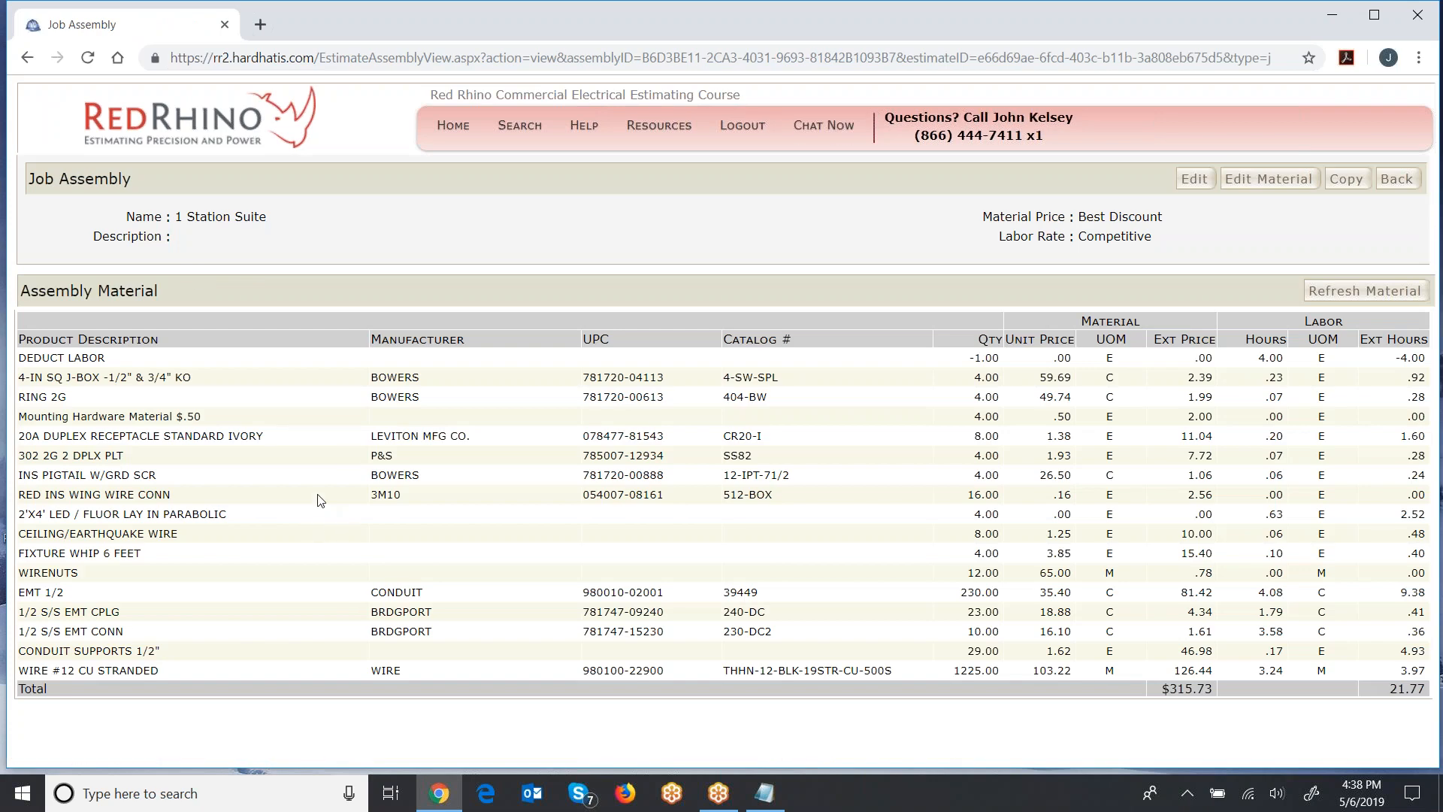
- Copy the 1 Station Suite job assembly under the name 2 Station Suite and save the copy
left_click(1346, 180)
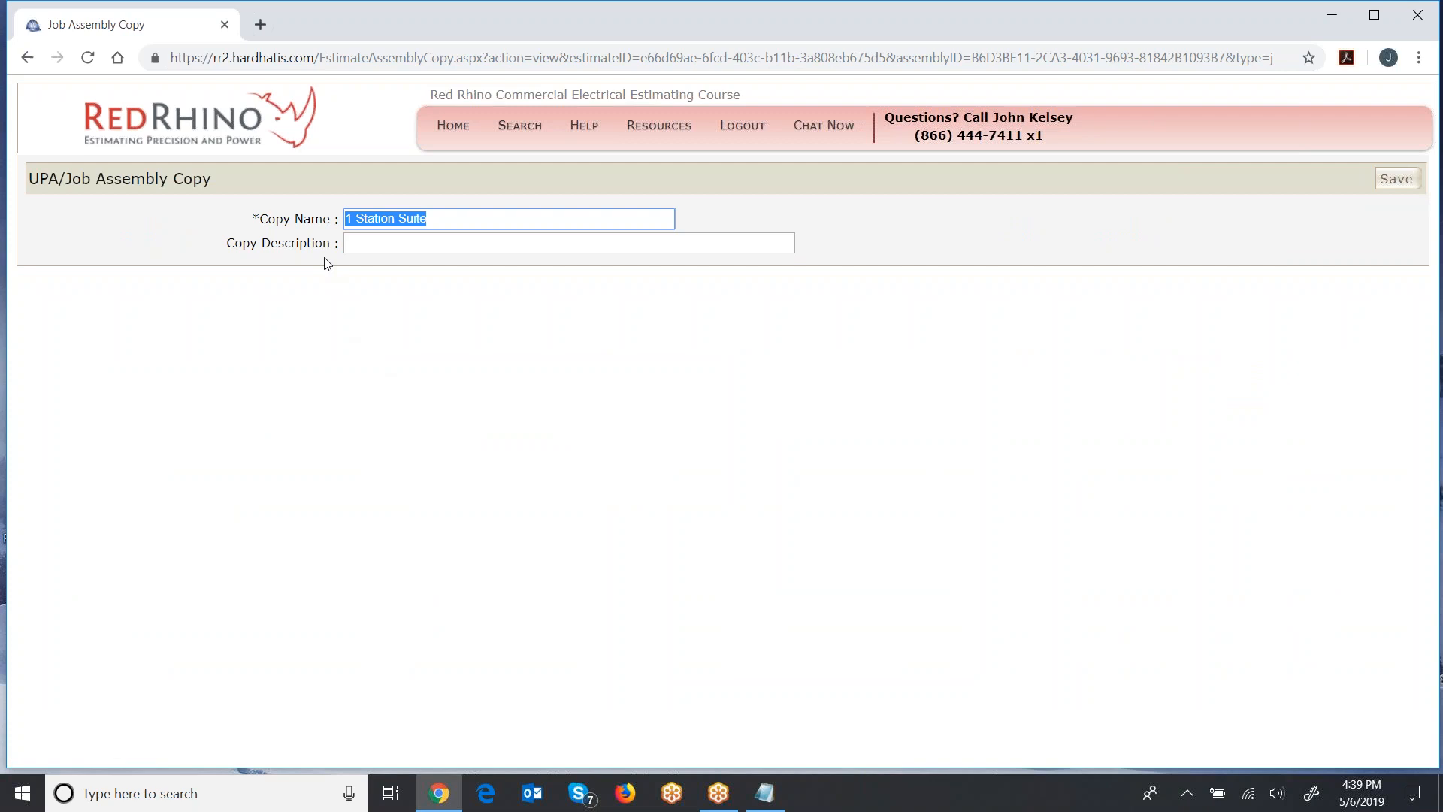
left_click(347, 220)
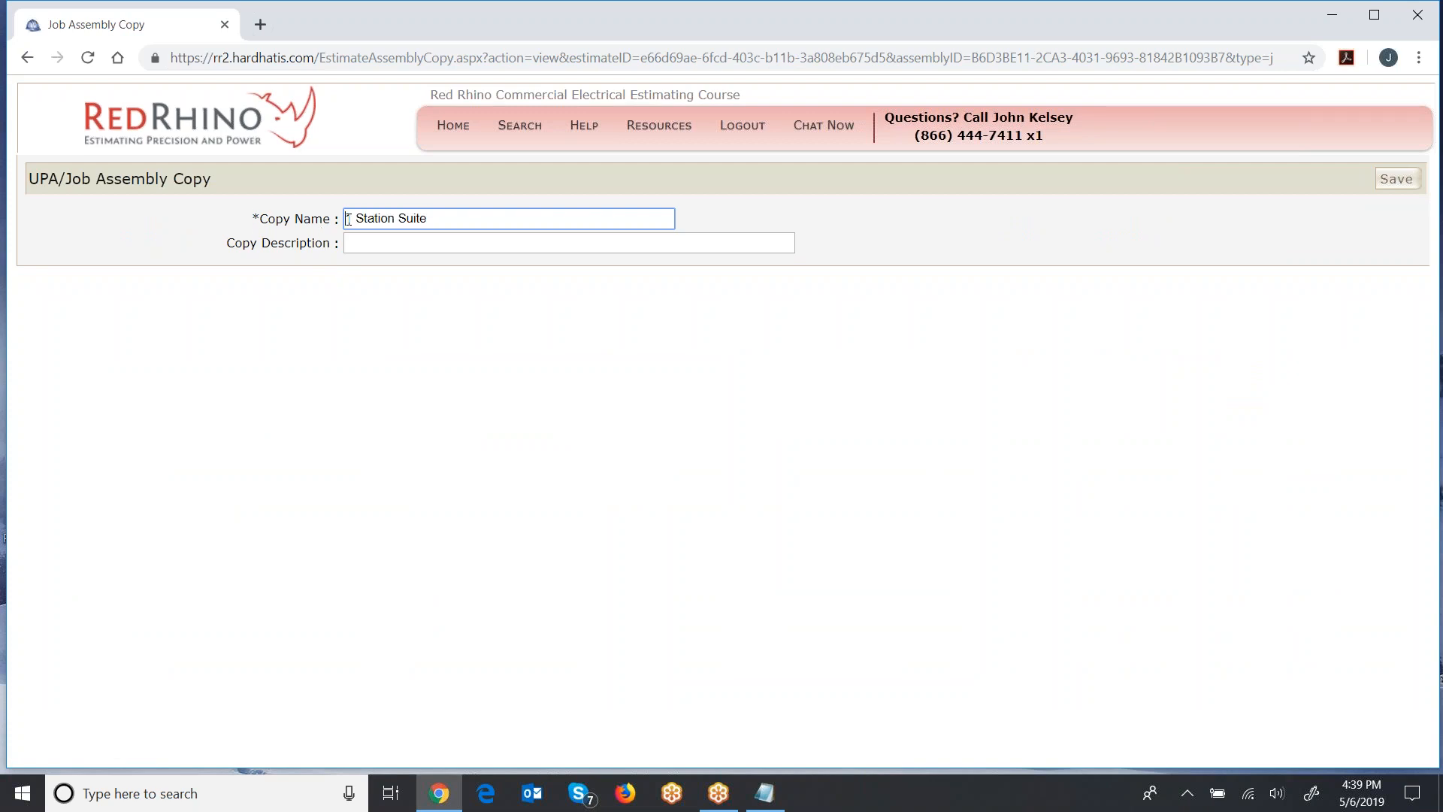
key("Delete")
type("2")
left_click(1379, 180)
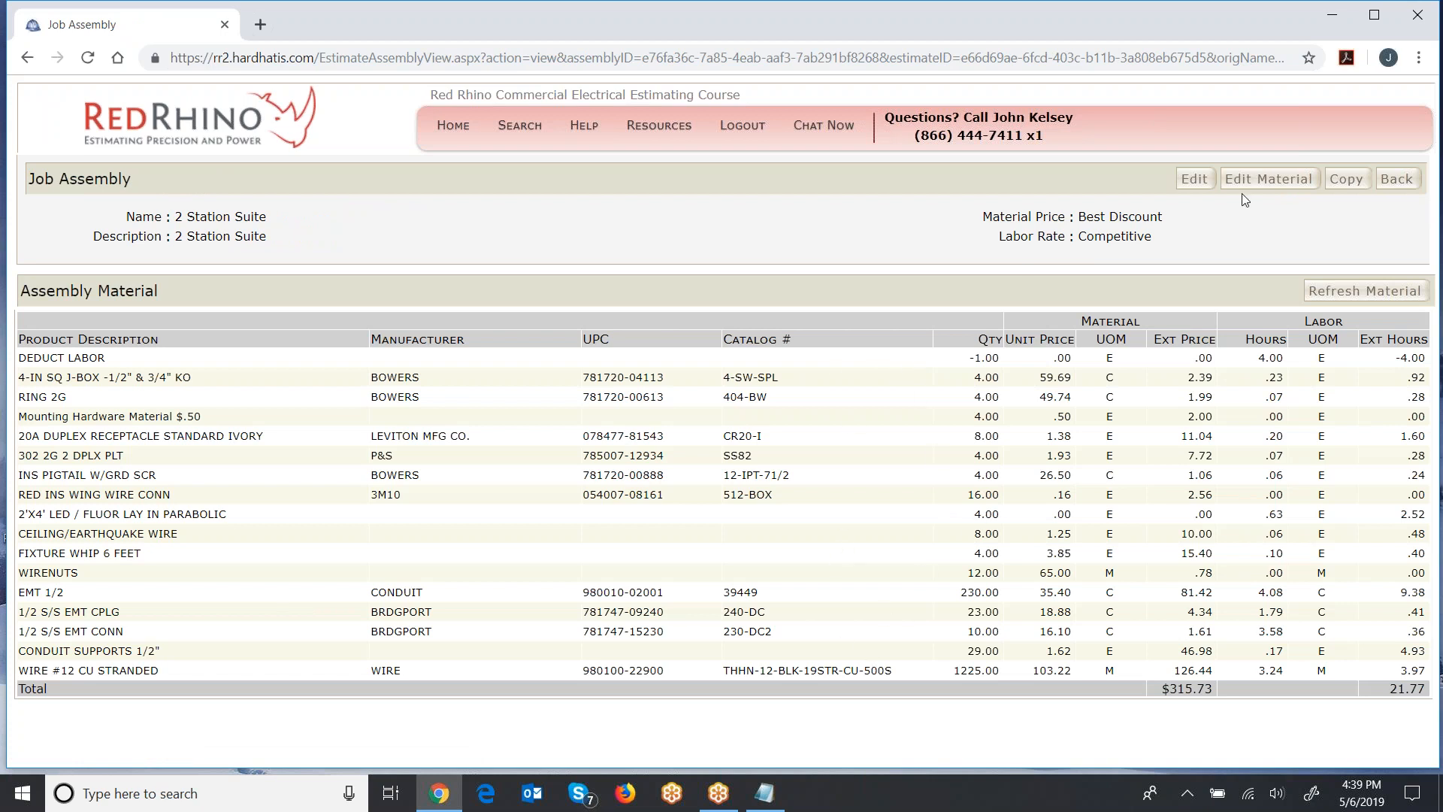
- Add four more 2'x4' LED lay-in fixtures with 110 of 1/2 EMT and 476 of #12 wire to the 2 Station Suite material and save
left_click(1270, 179)
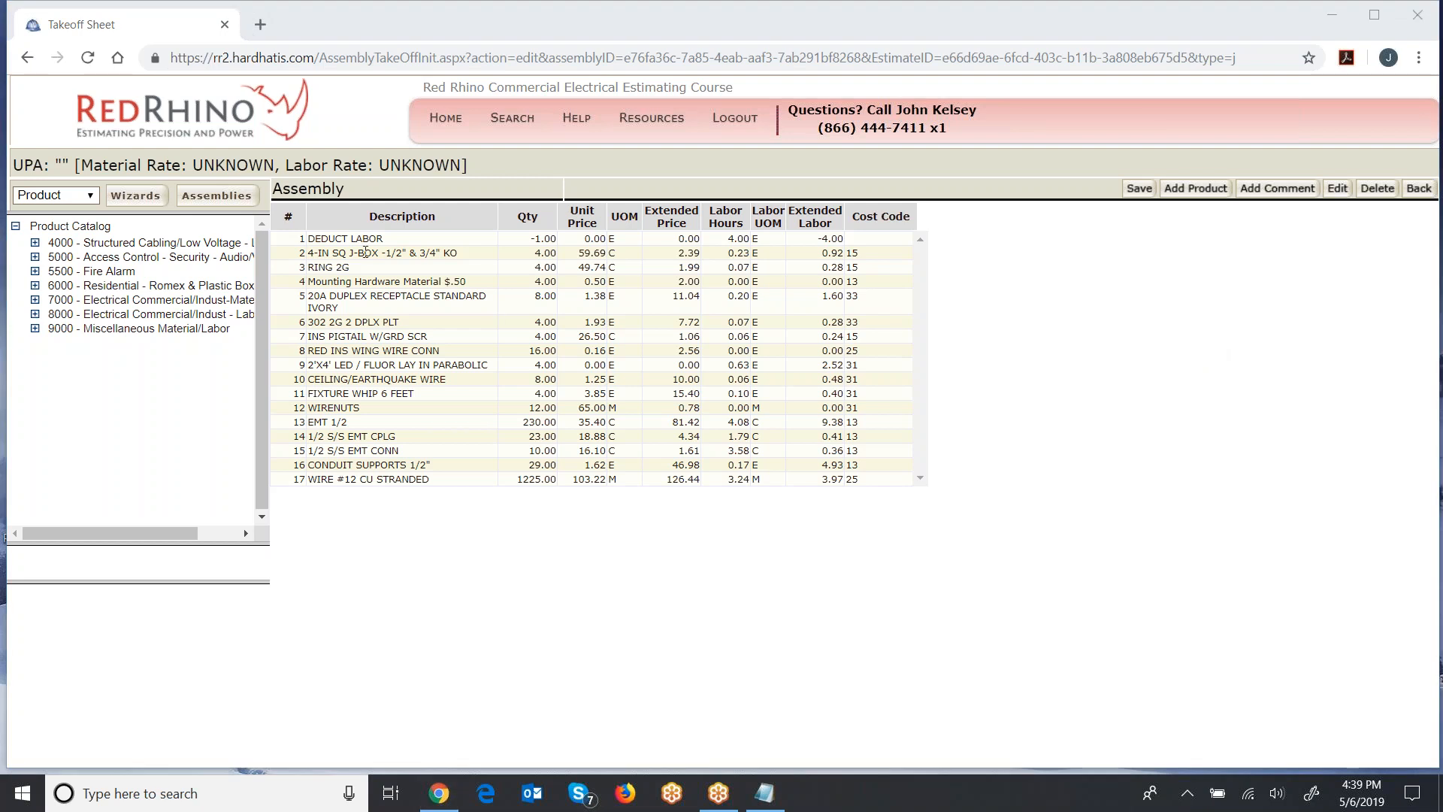
left_click(368, 253)
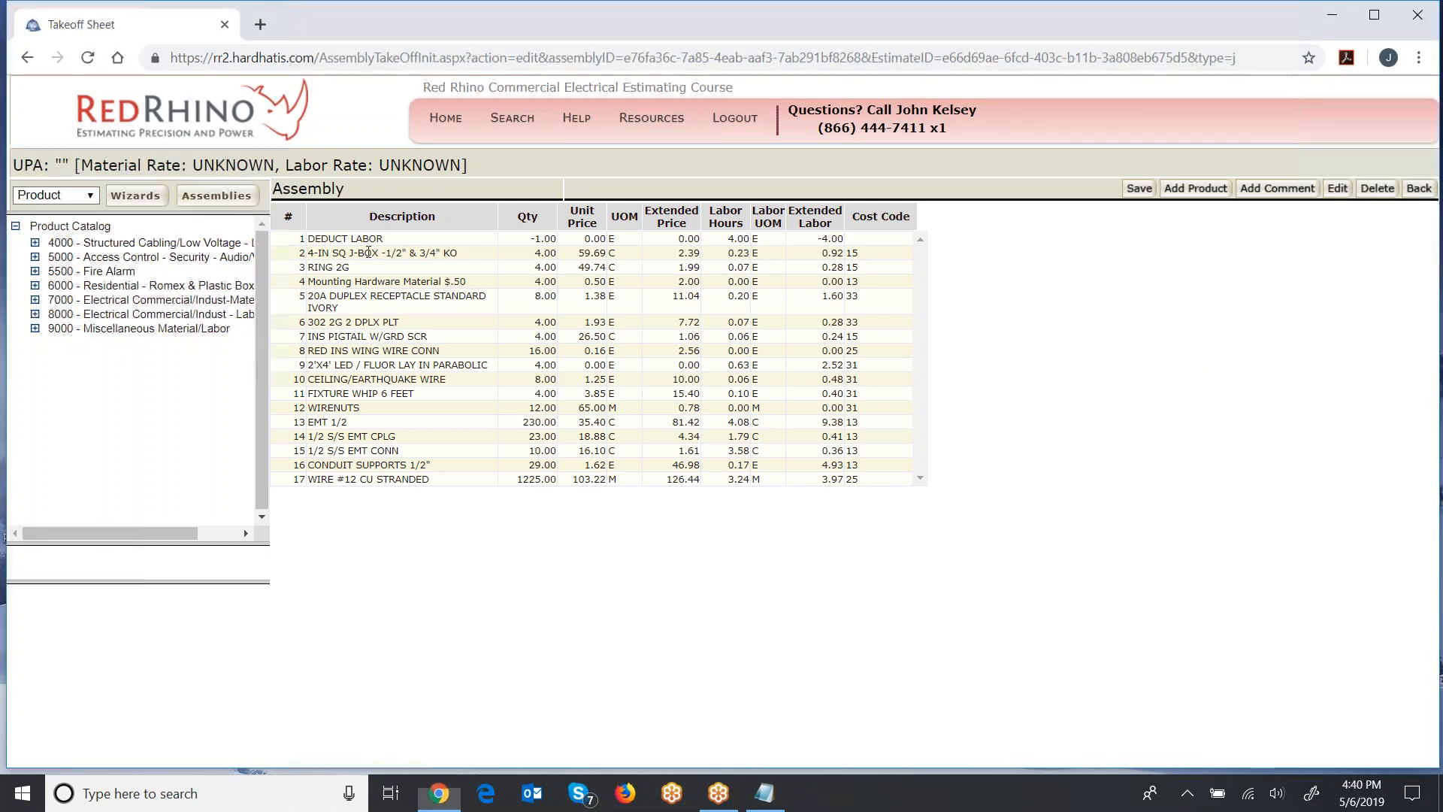
left_click(371, 269)
left_click(371, 282)
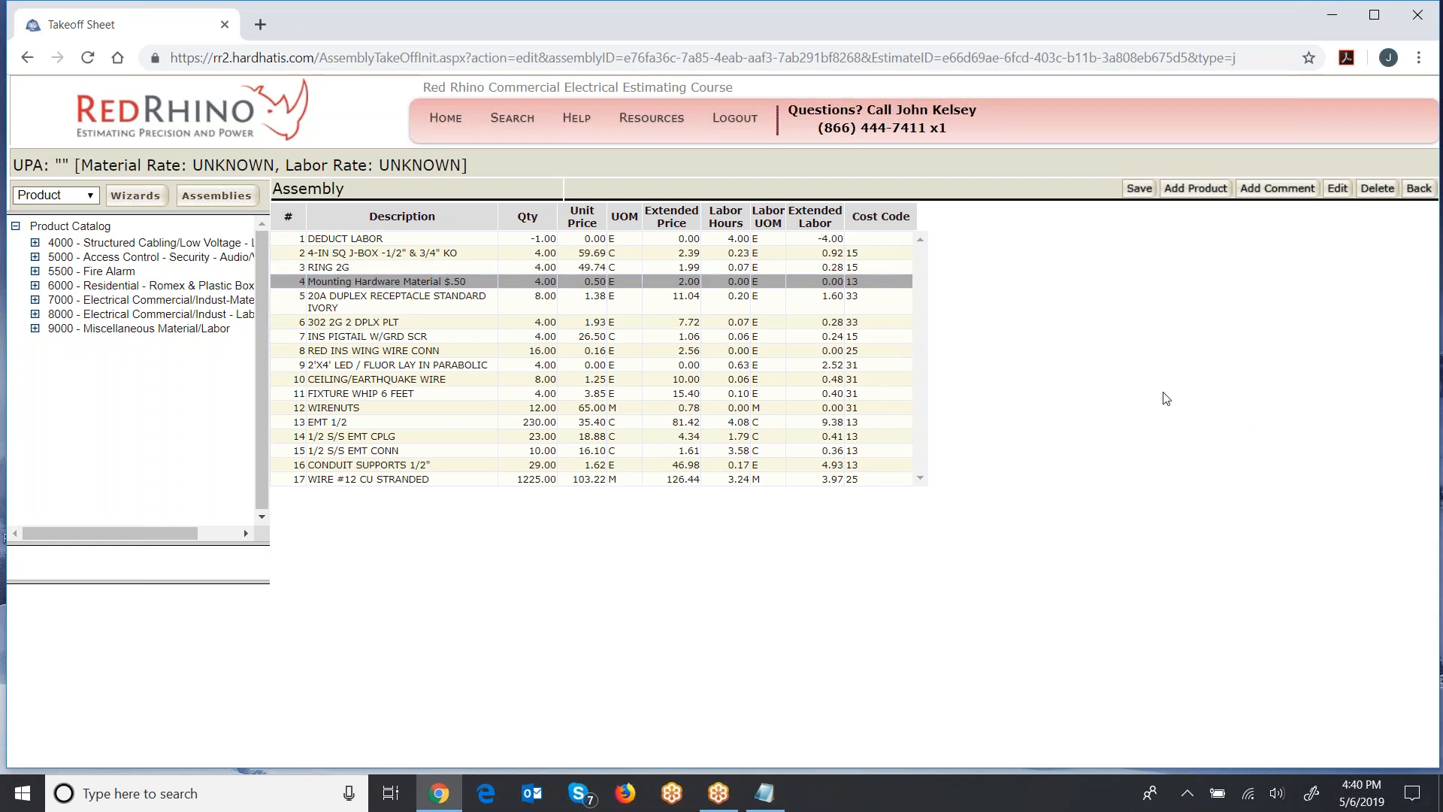
left_click(1138, 192)
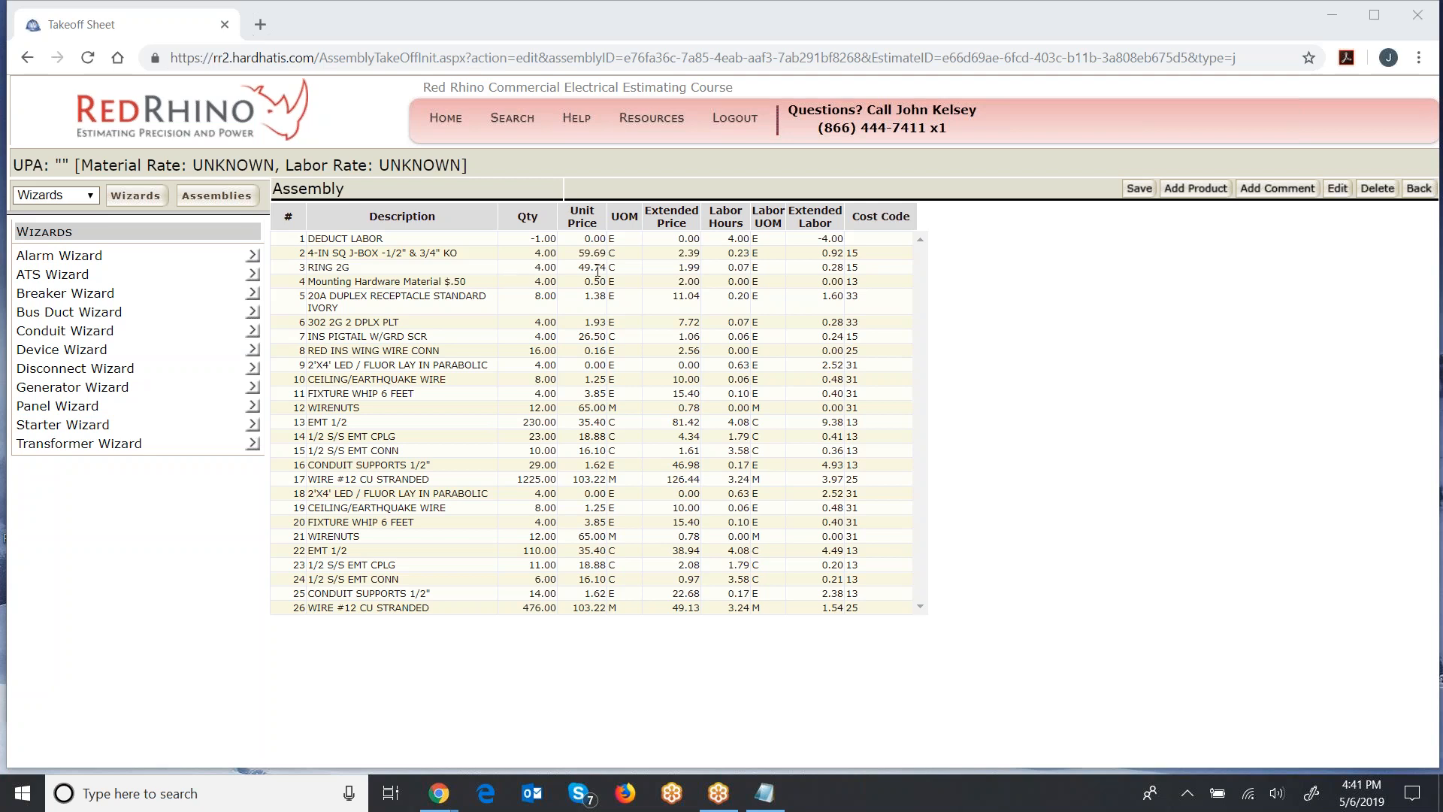
- Return to the 2 Station Suite job assembly, refresh its material and review the full material list and totals
left_click(1418, 190)
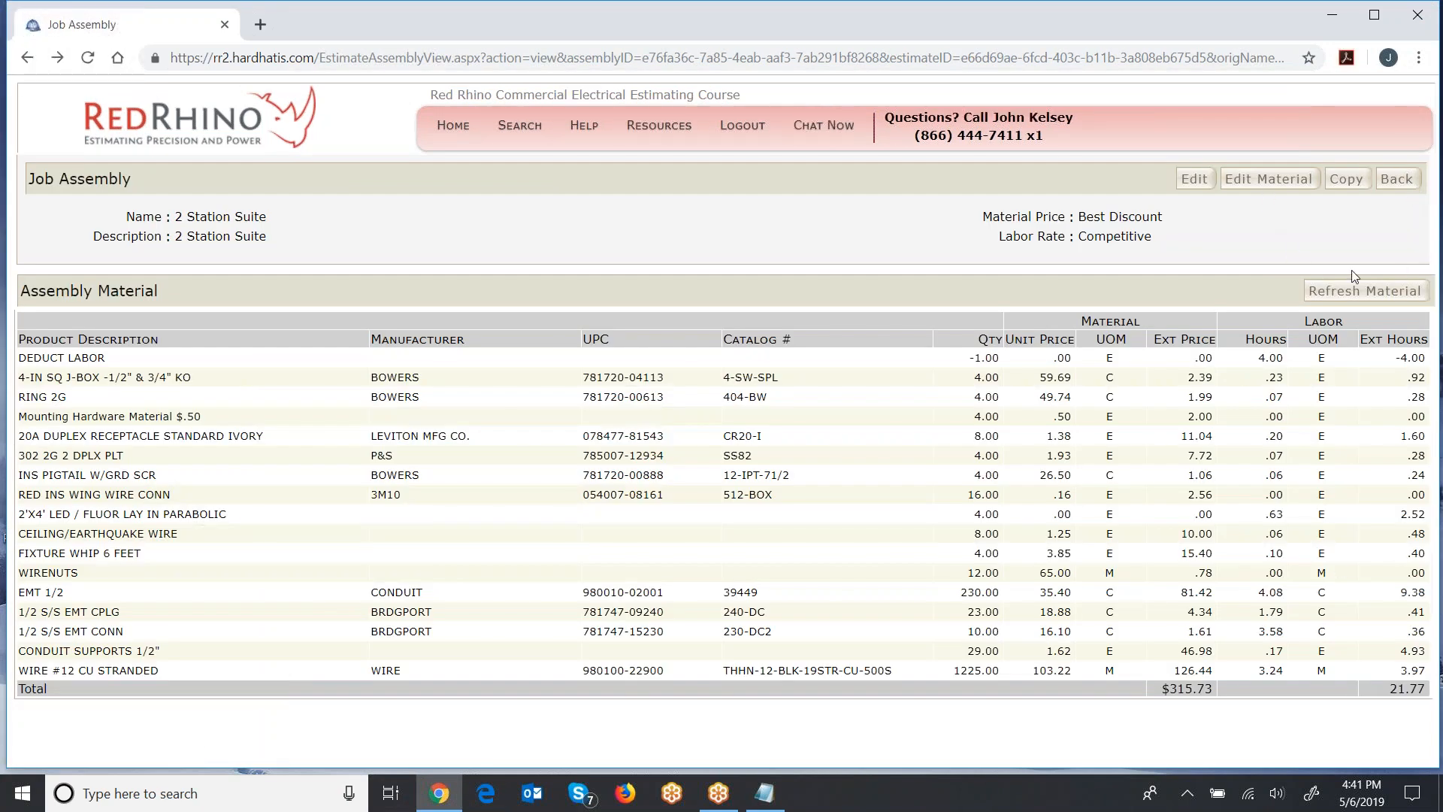
left_click(1348, 293)
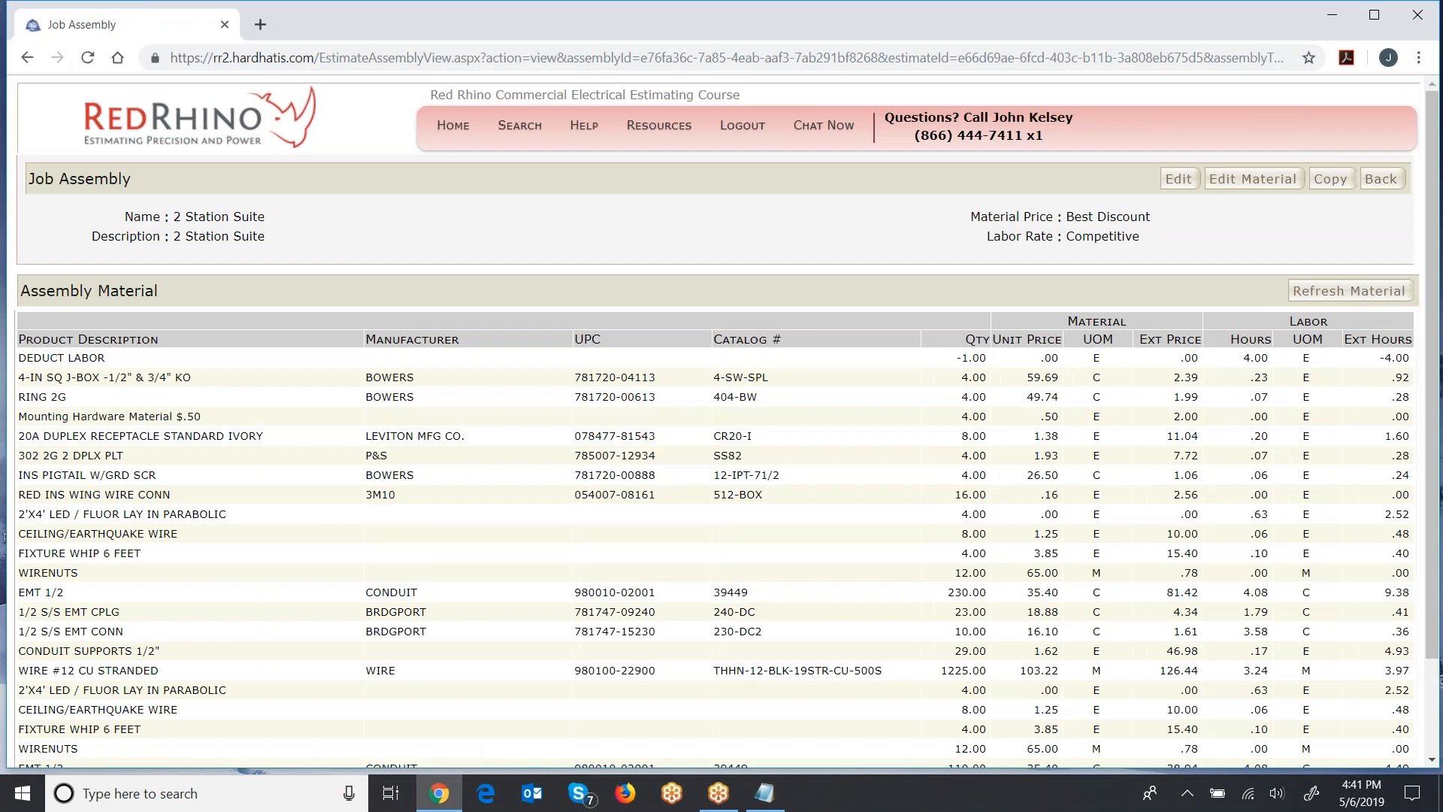
scroll(1152, 396, "down", 1)
scroll(1152, 396, "down", 2)
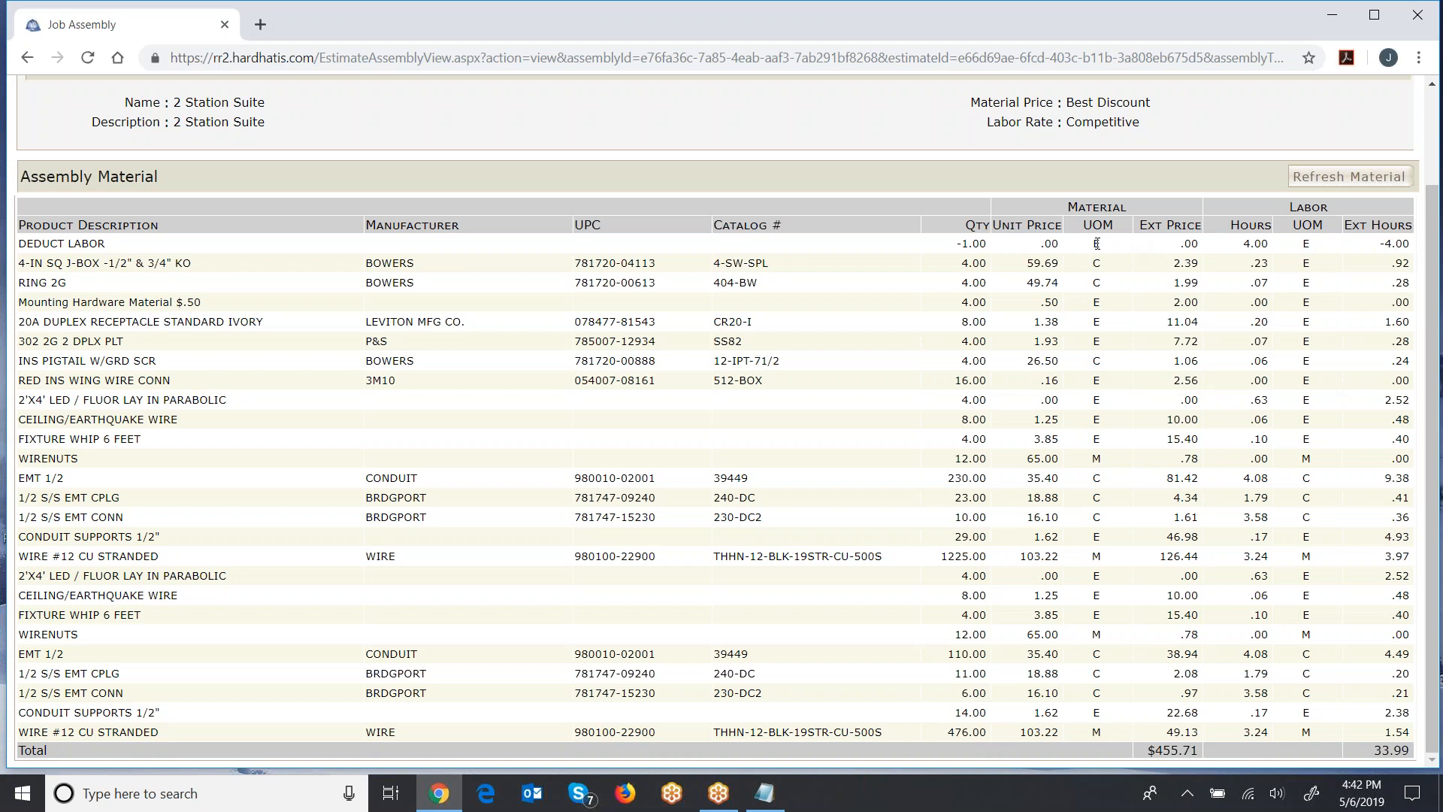
scroll(1097, 242, "up", 2)
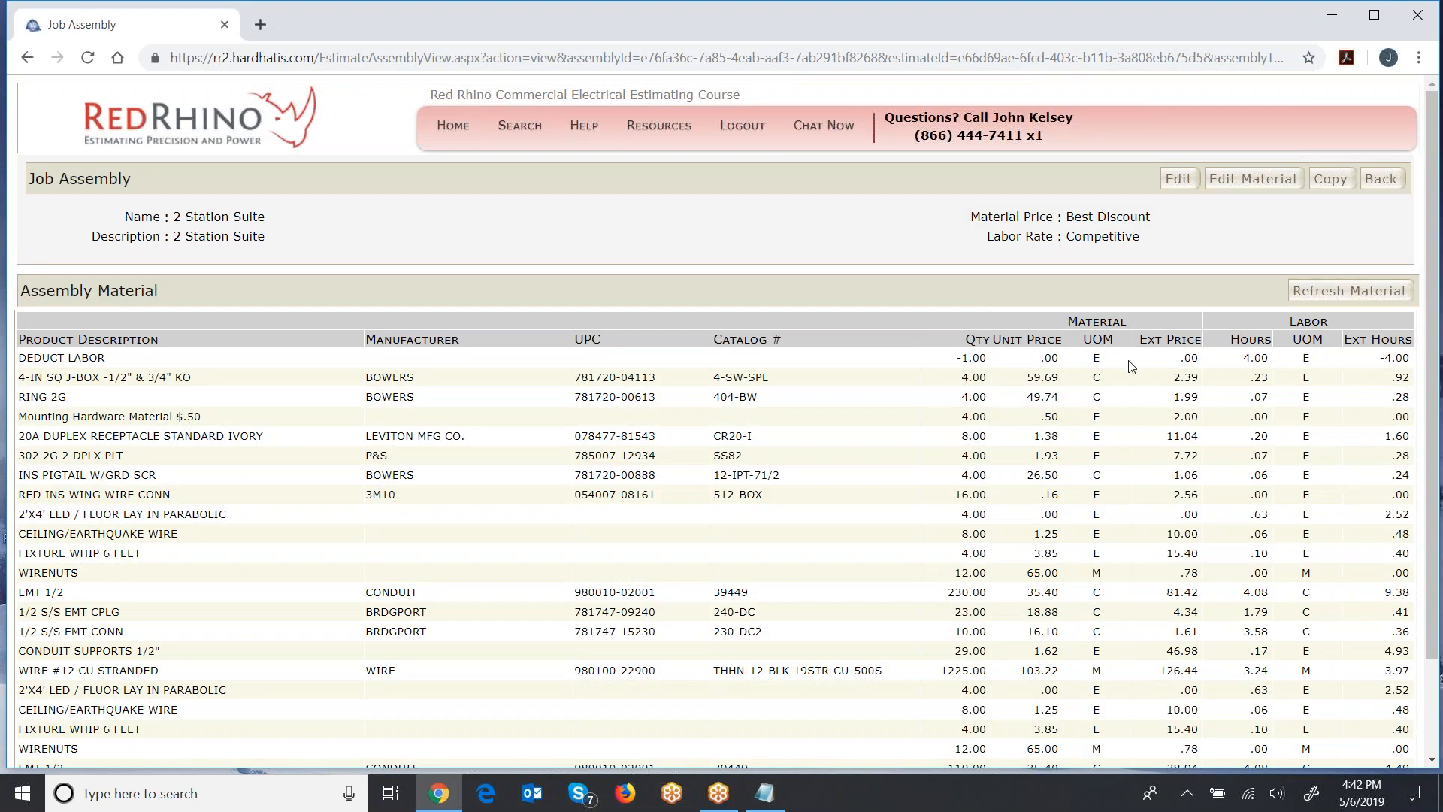
scroll(1131, 366, "down", 2)
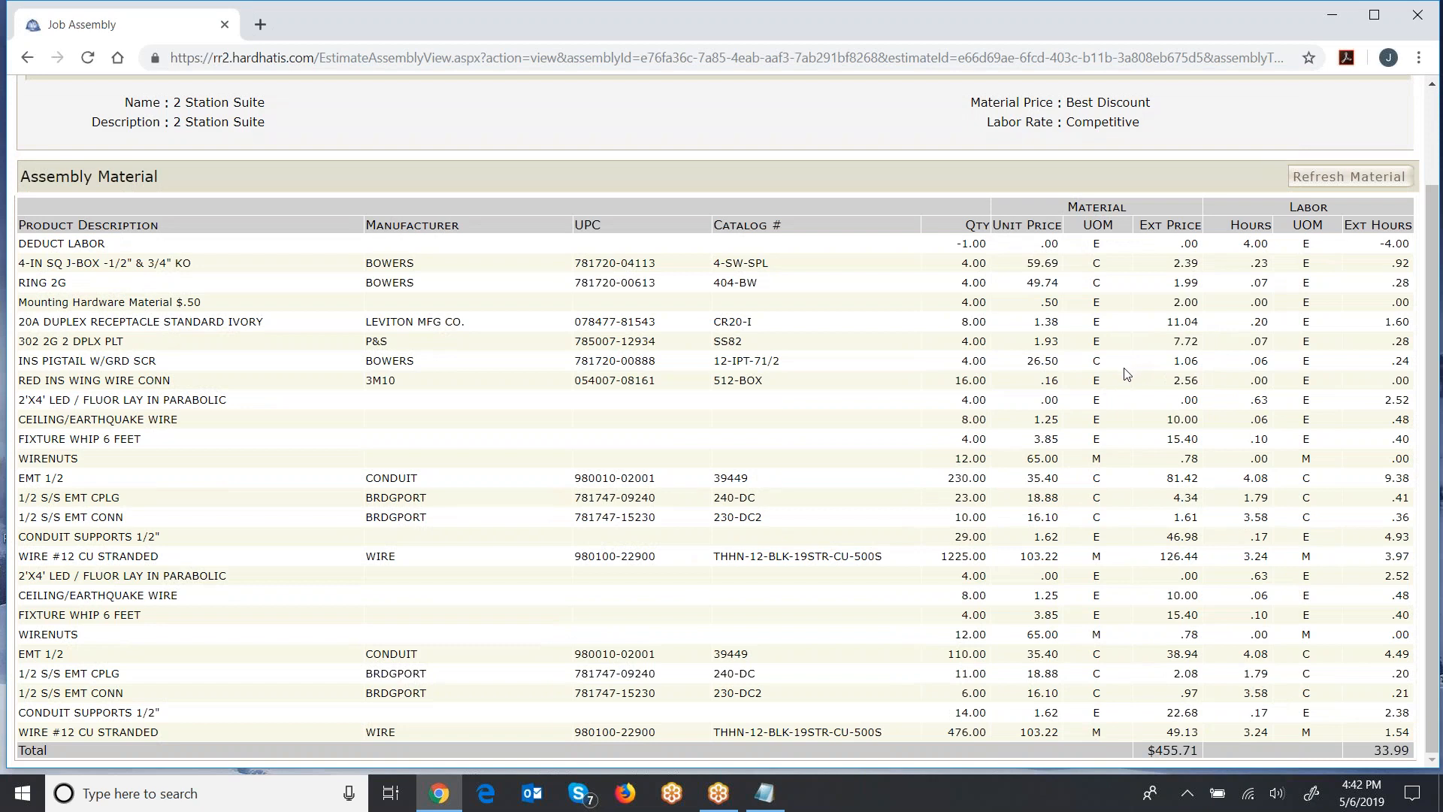
scroll(1125, 375, "up", 2)
- Go back to the Salon Estimate, open the Salon Suites take-off for editing and list its available job assemblies
left_click(1374, 179)
left_click(1363, 212)
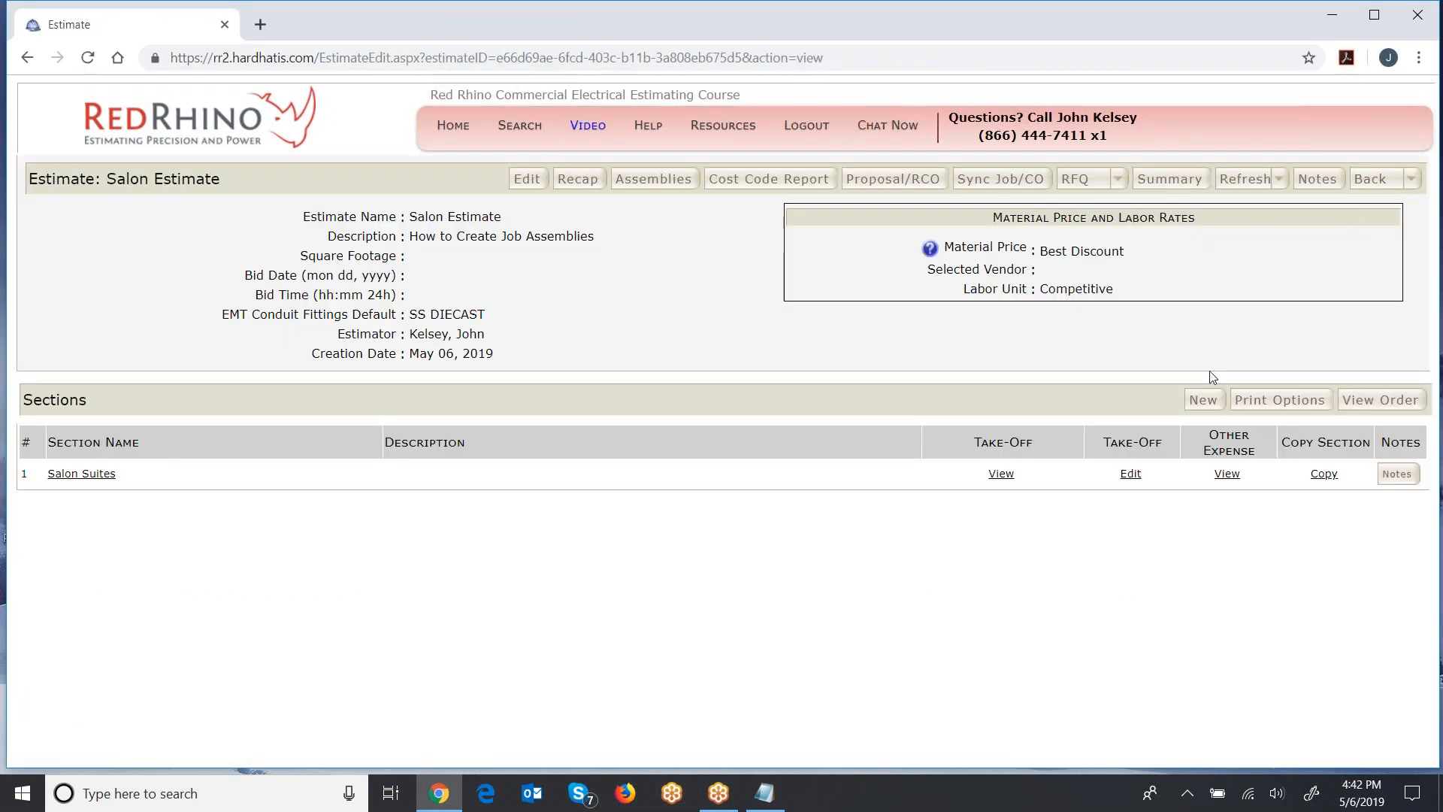
left_click(1132, 473)
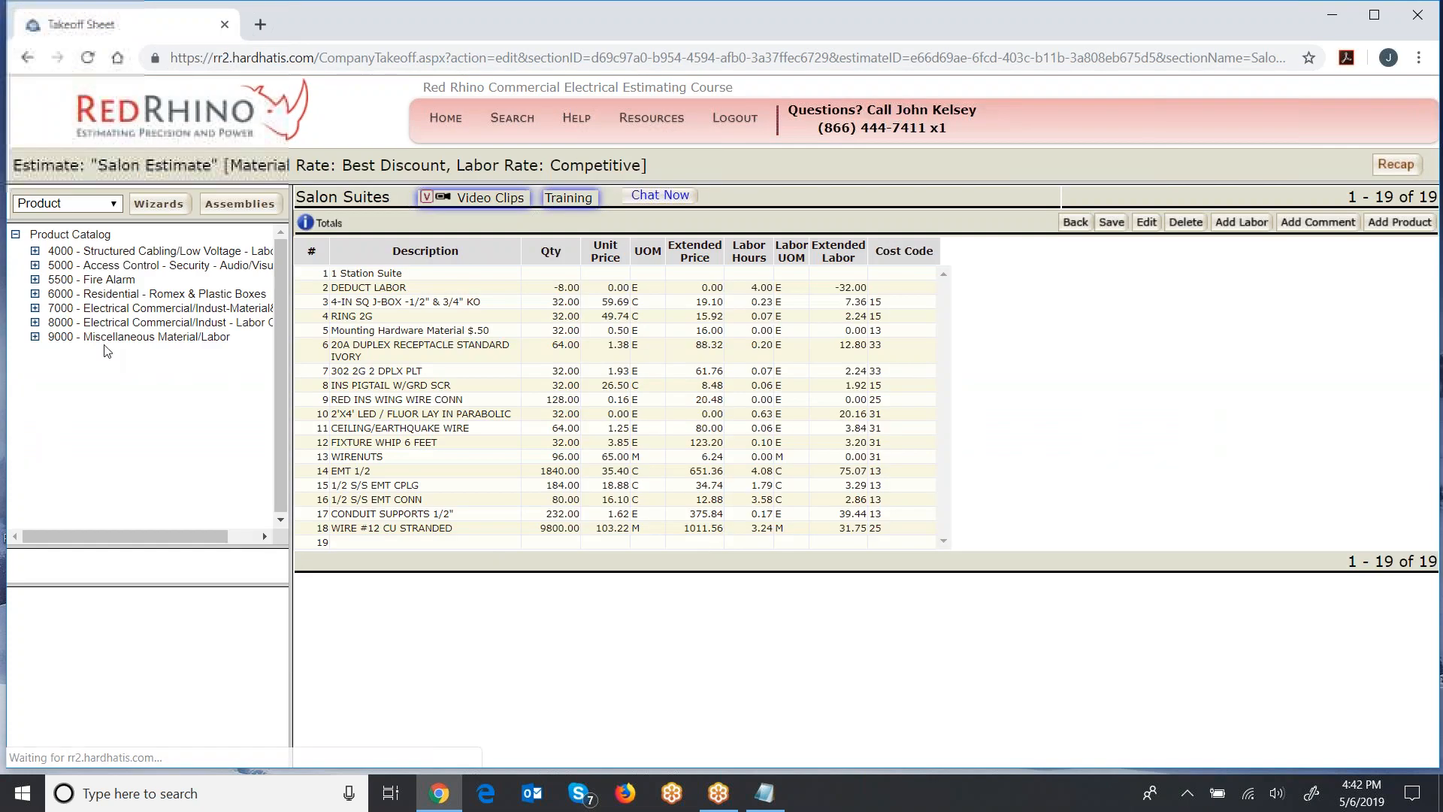
left_click(60, 204)
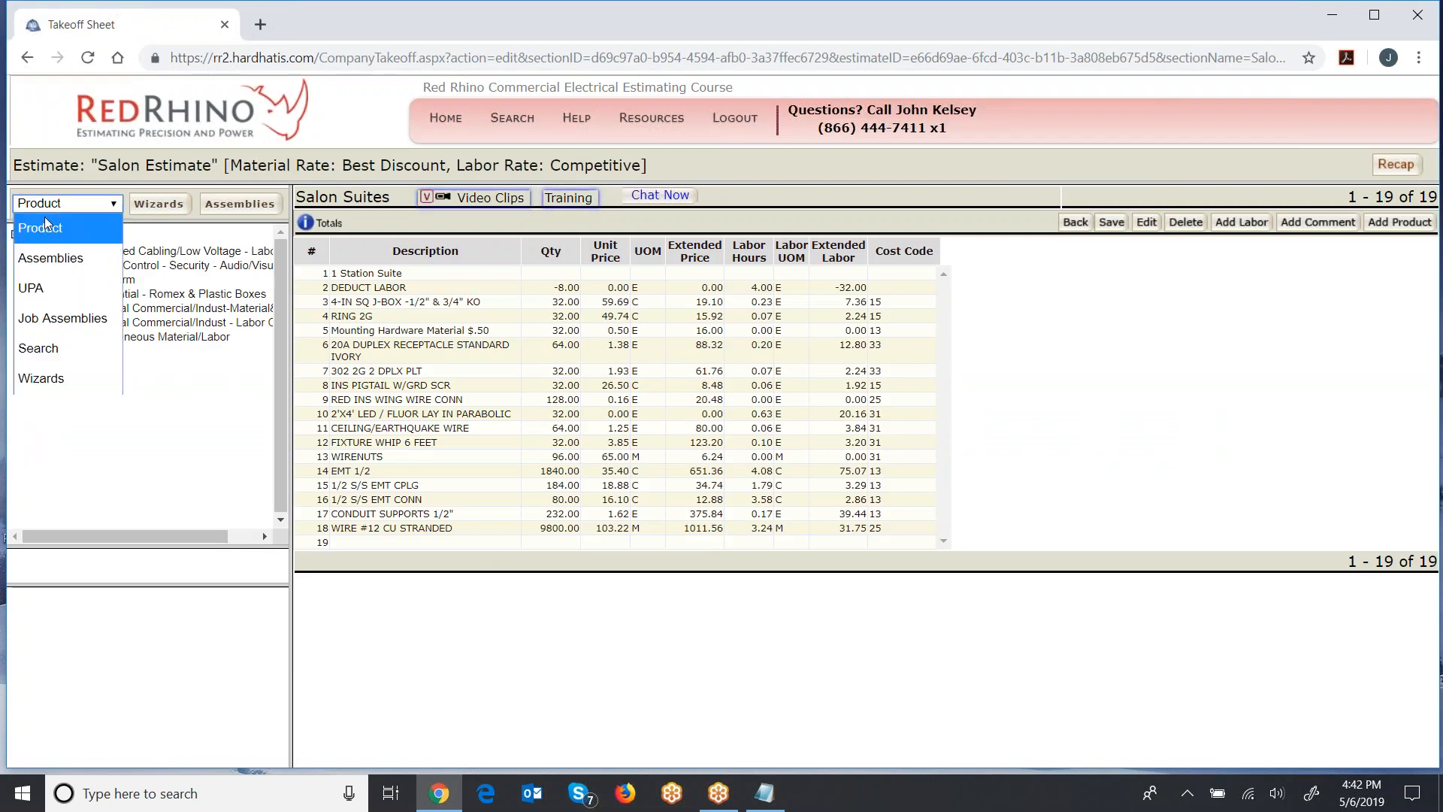
left_click(41, 323)
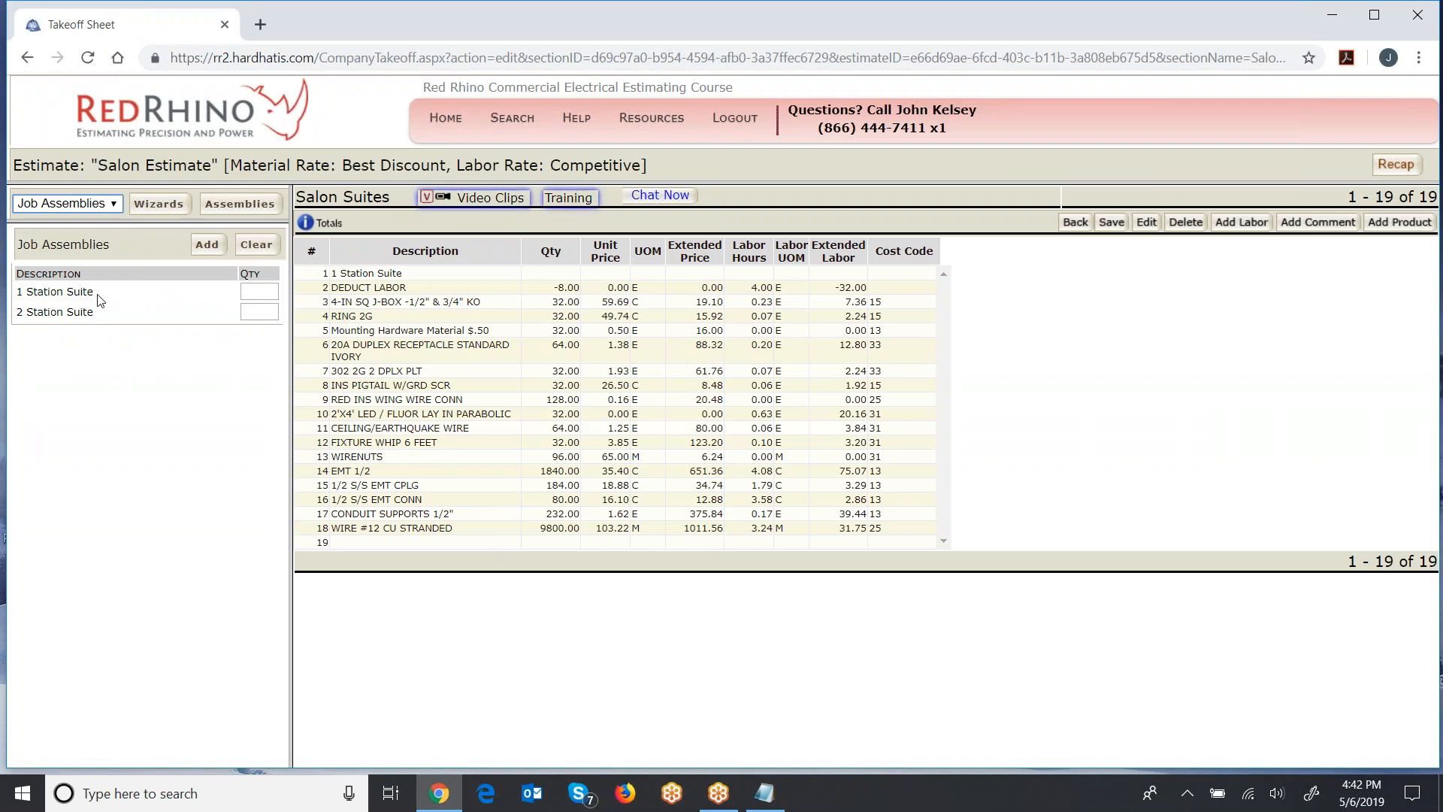
left_click(247, 292)
left_click(112, 311)
left_click(258, 293)
left_click(180, 299)
left_click(255, 312)
left_click(162, 299)
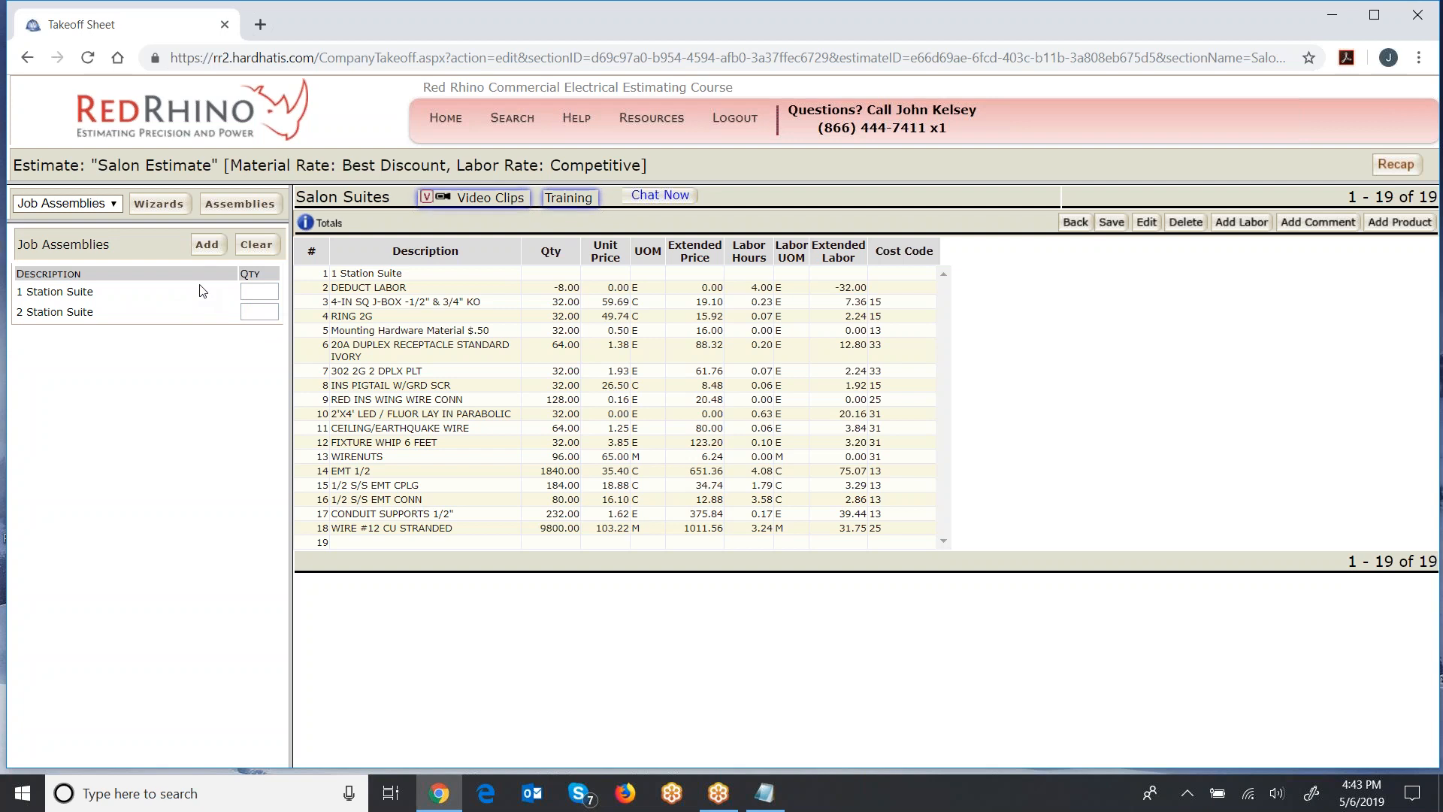